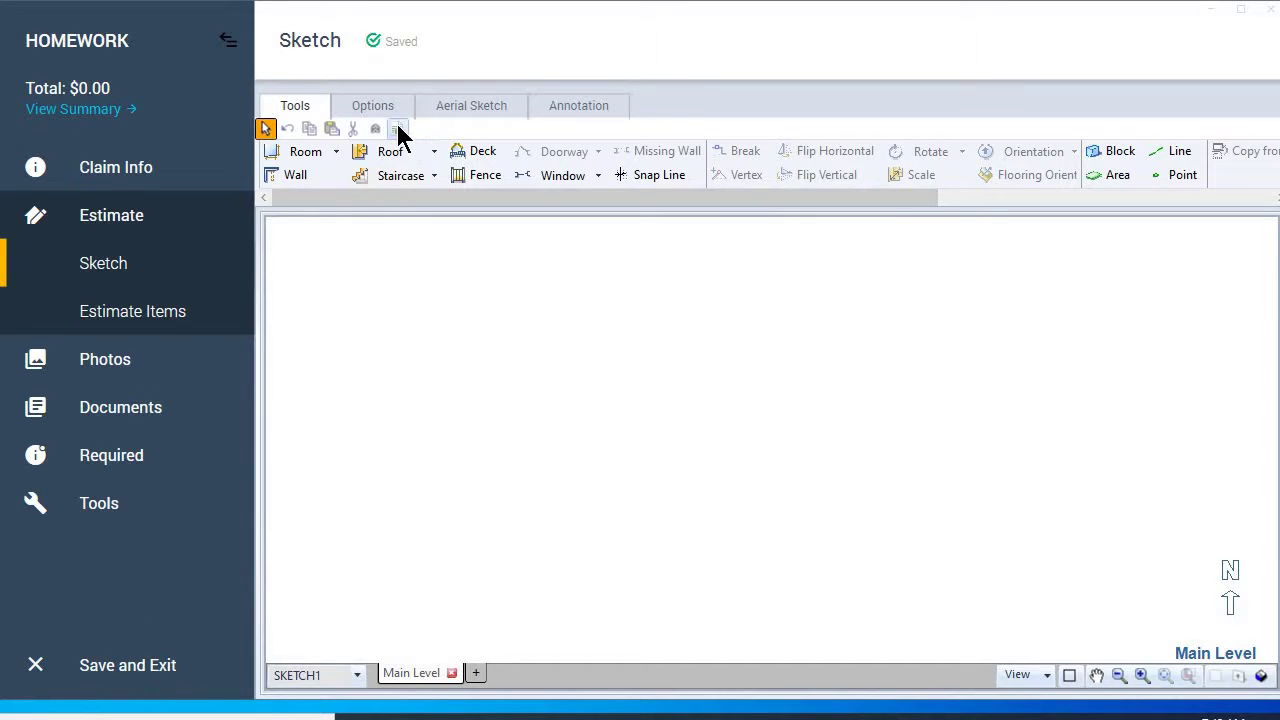
Step: Import the Roof1 image from the Desktop as an underlay for the sketch
left_click(384, 107)
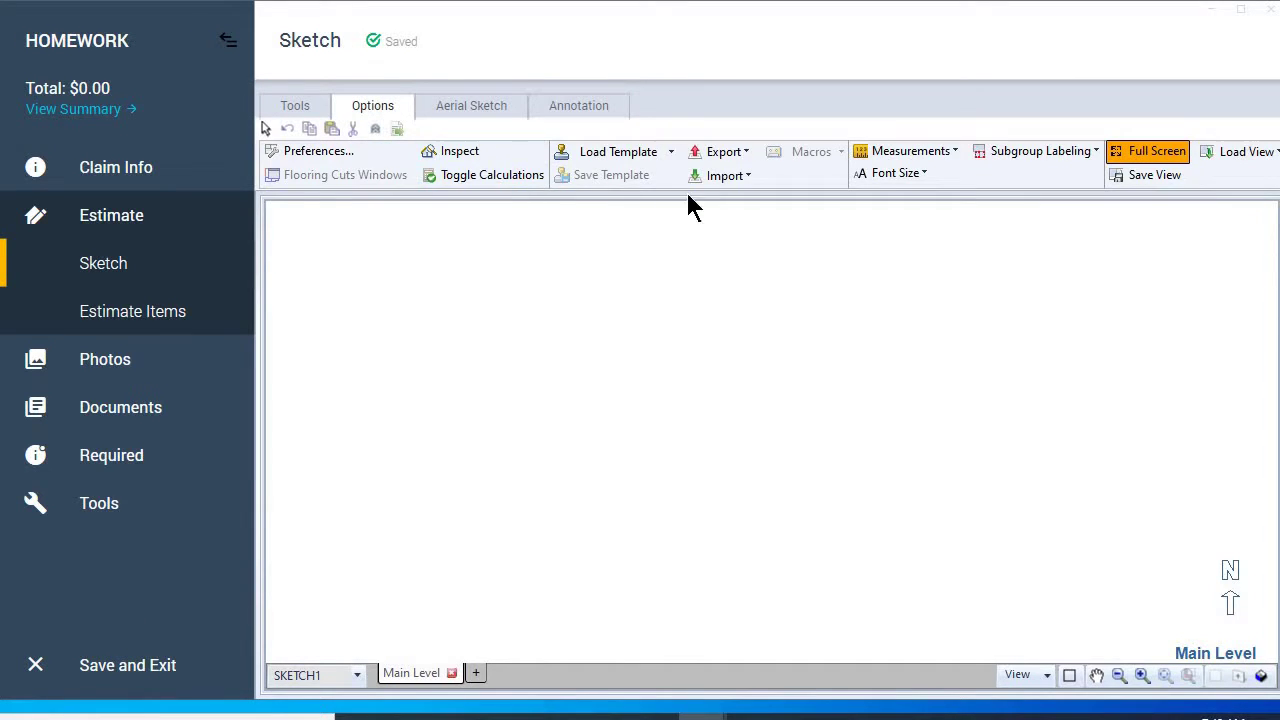
left_click(714, 175)
left_click(740, 204)
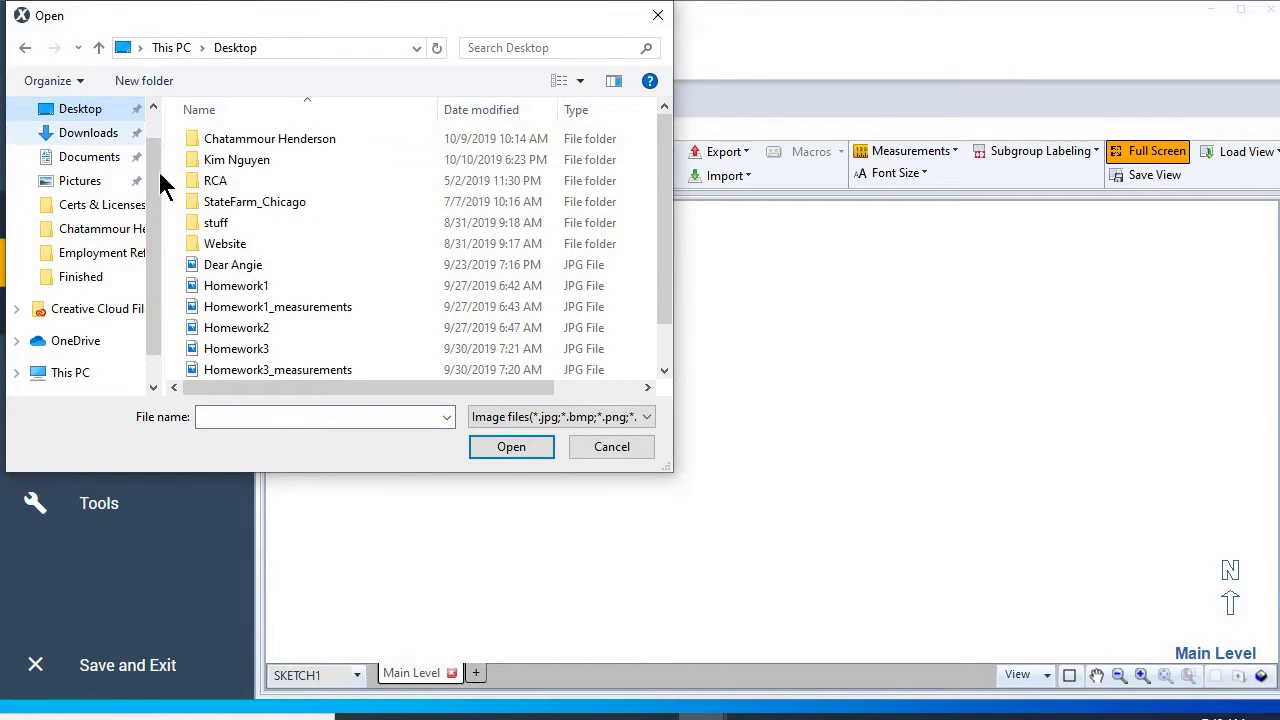
scroll(321, 246, "down", 1)
left_click(242, 345)
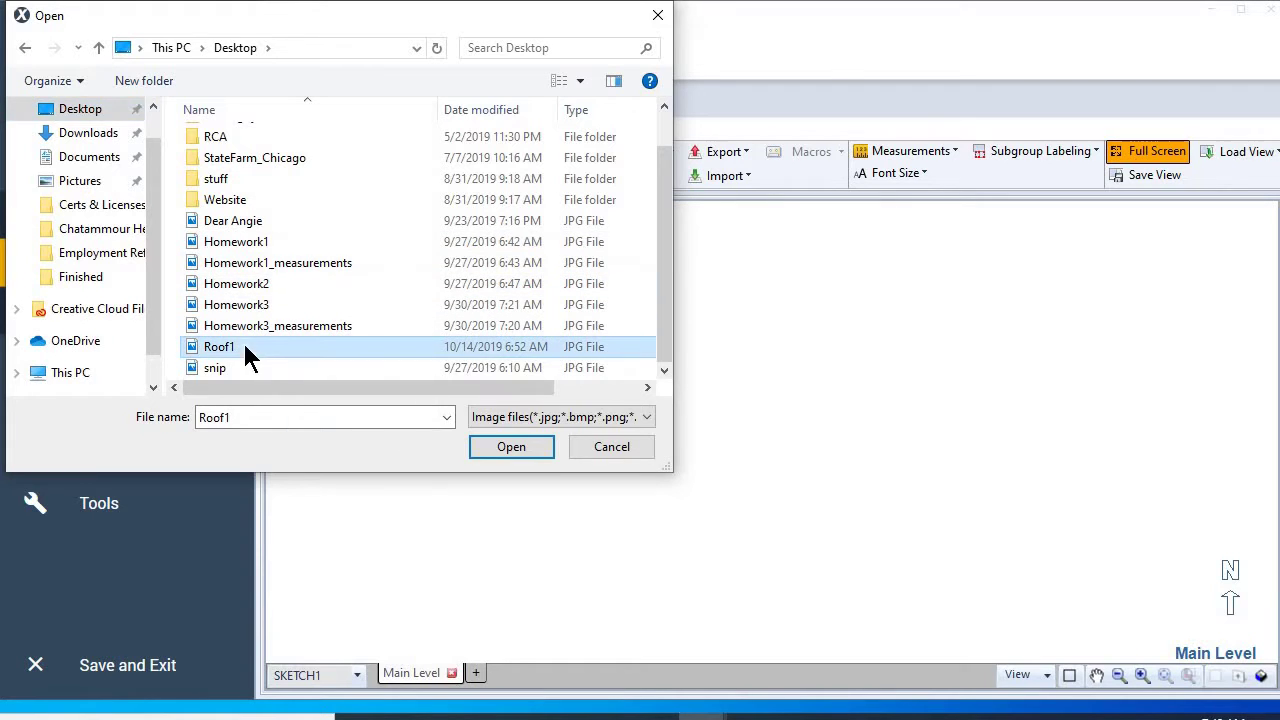
left_click(510, 446)
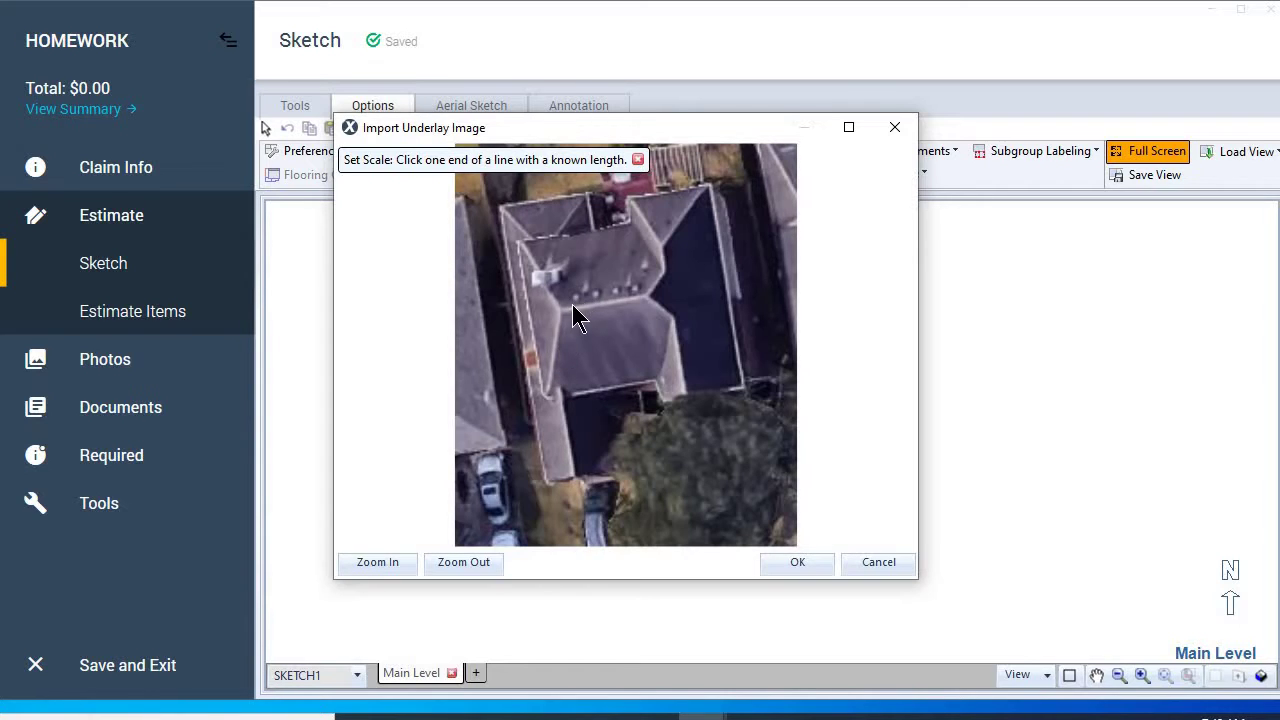
Step: Scale the underlay by marking the main horizontal ridge end to end as 18 feet, and place the image in the sketch
left_click(562, 309)
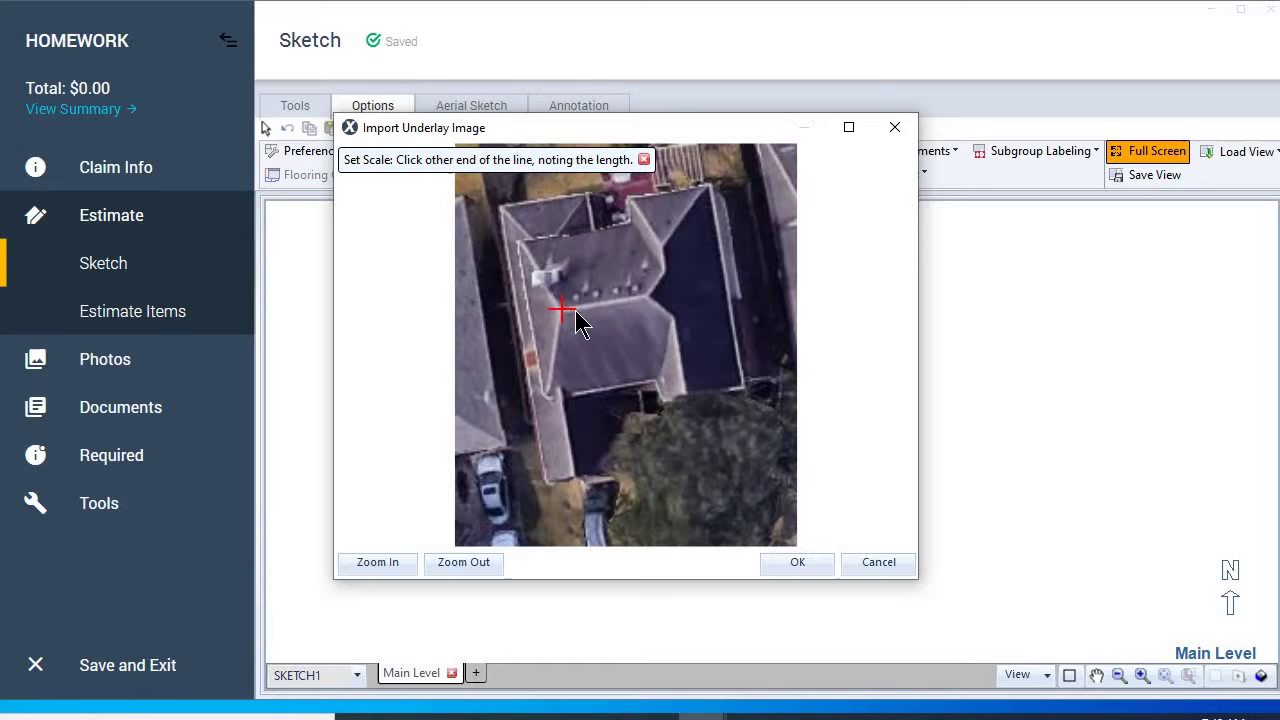
left_click(648, 299)
type("1")
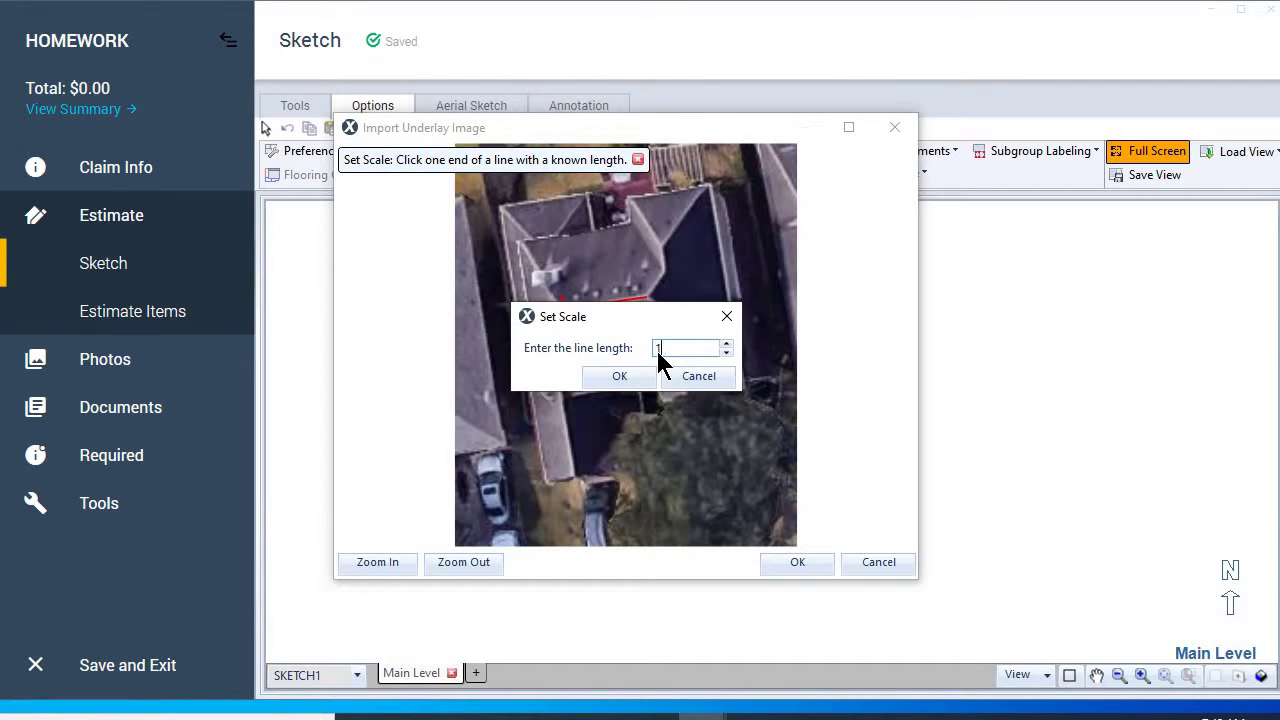
type("8")
left_click(619, 376)
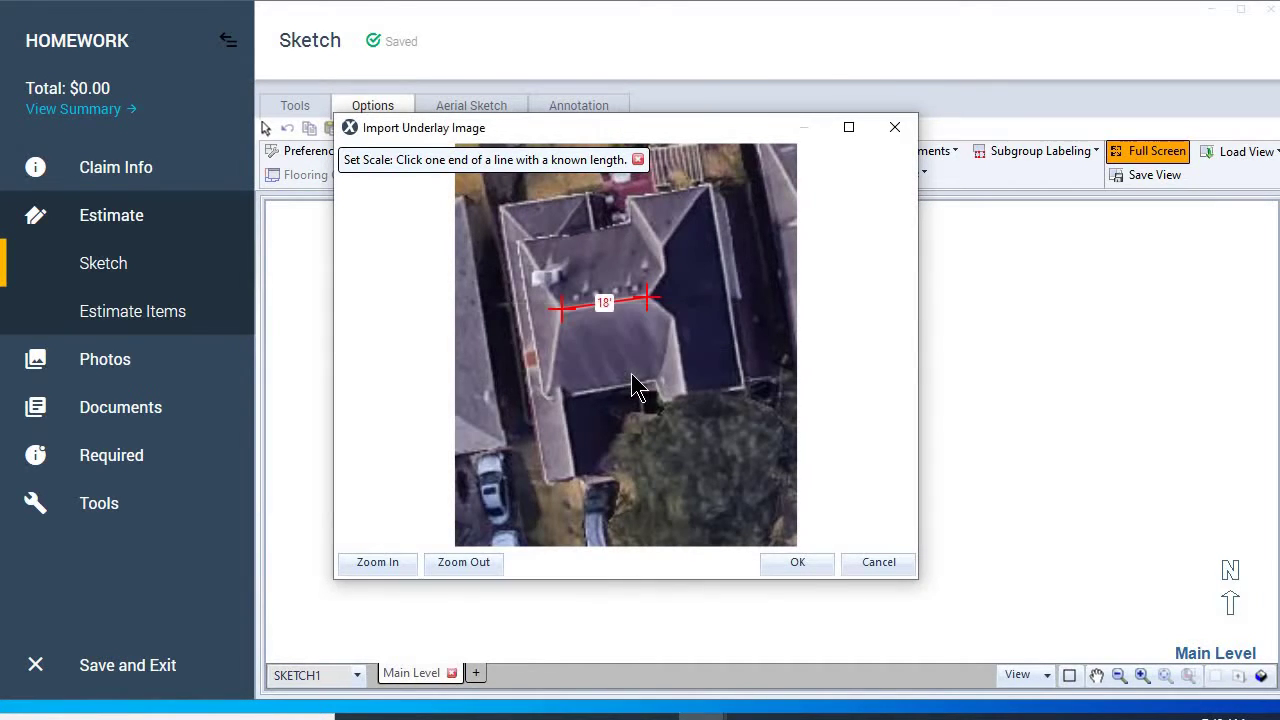
left_click(799, 563)
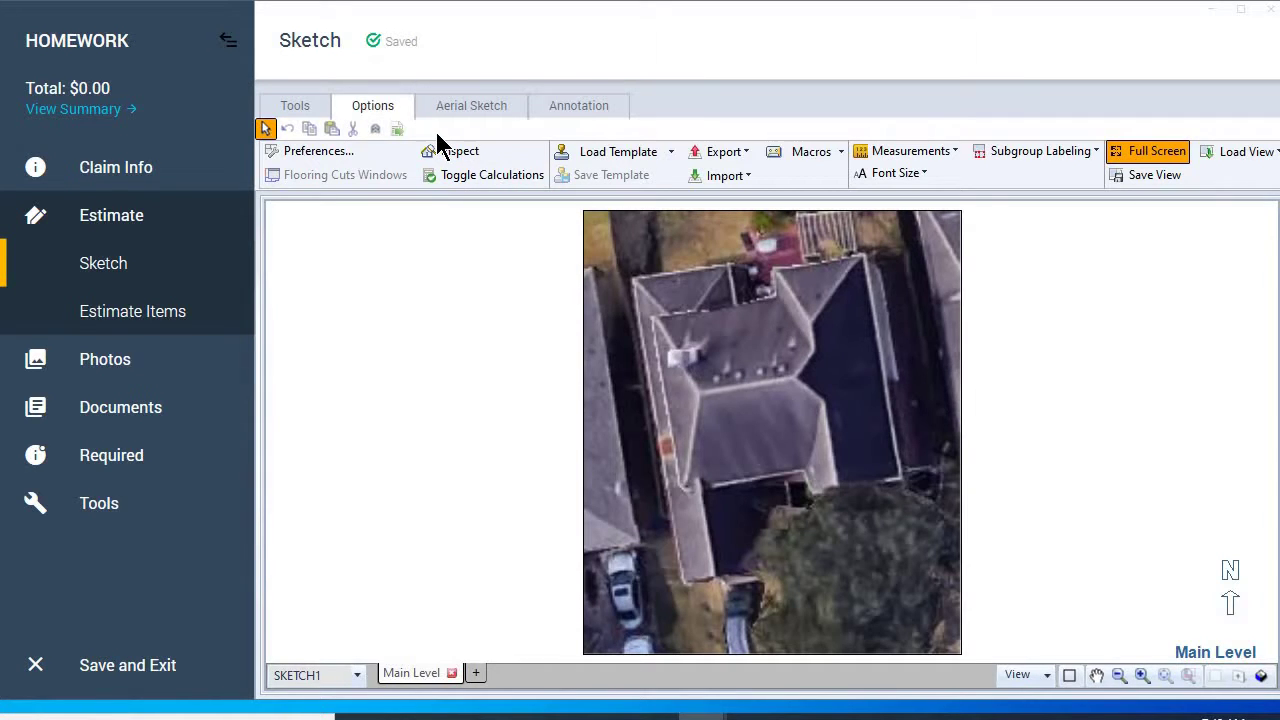
Step: Ortho-rotate the underlay image using the roof's long east eave as the reference line so the house sits square
left_click(746, 292)
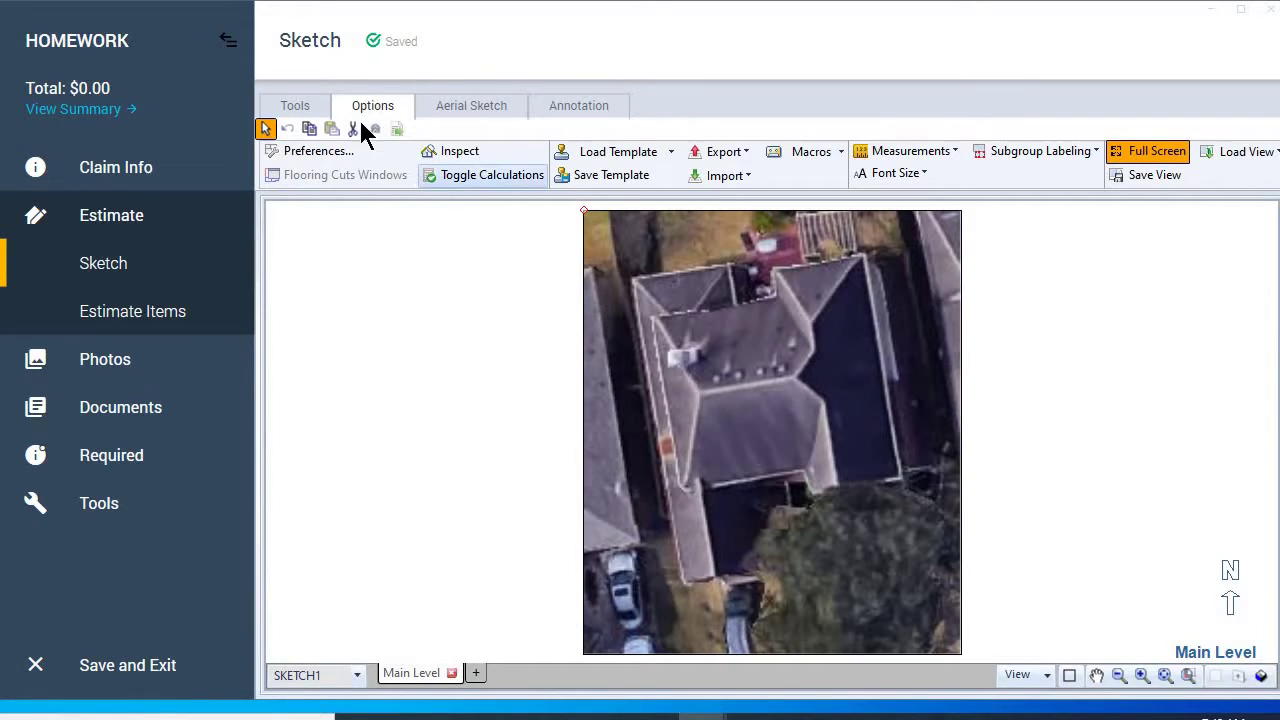
left_click(296, 106)
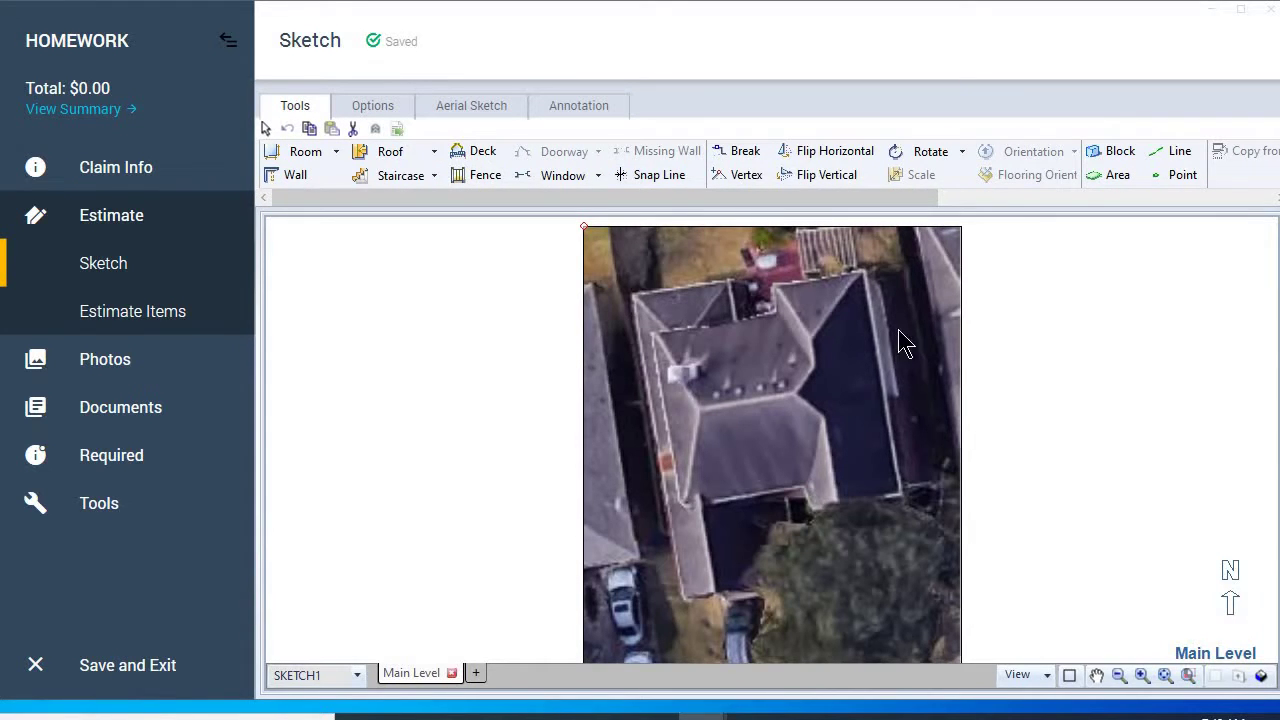
left_click(962, 151)
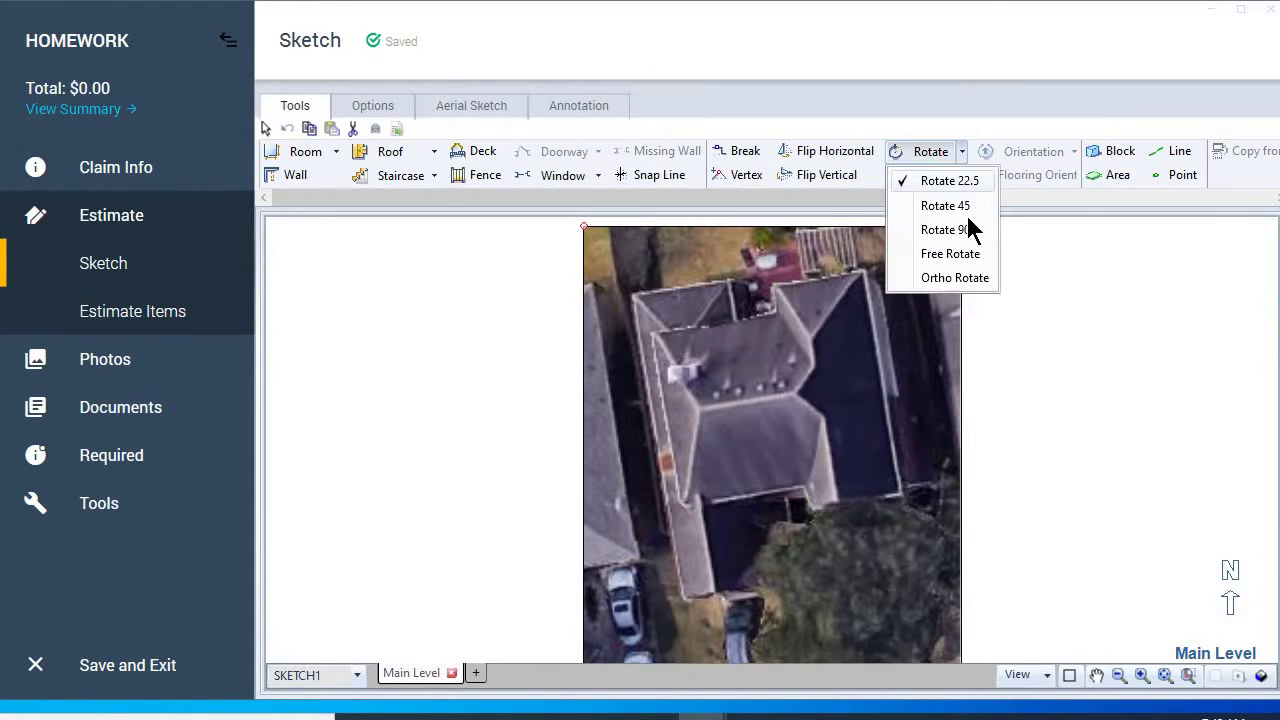
left_click(962, 278)
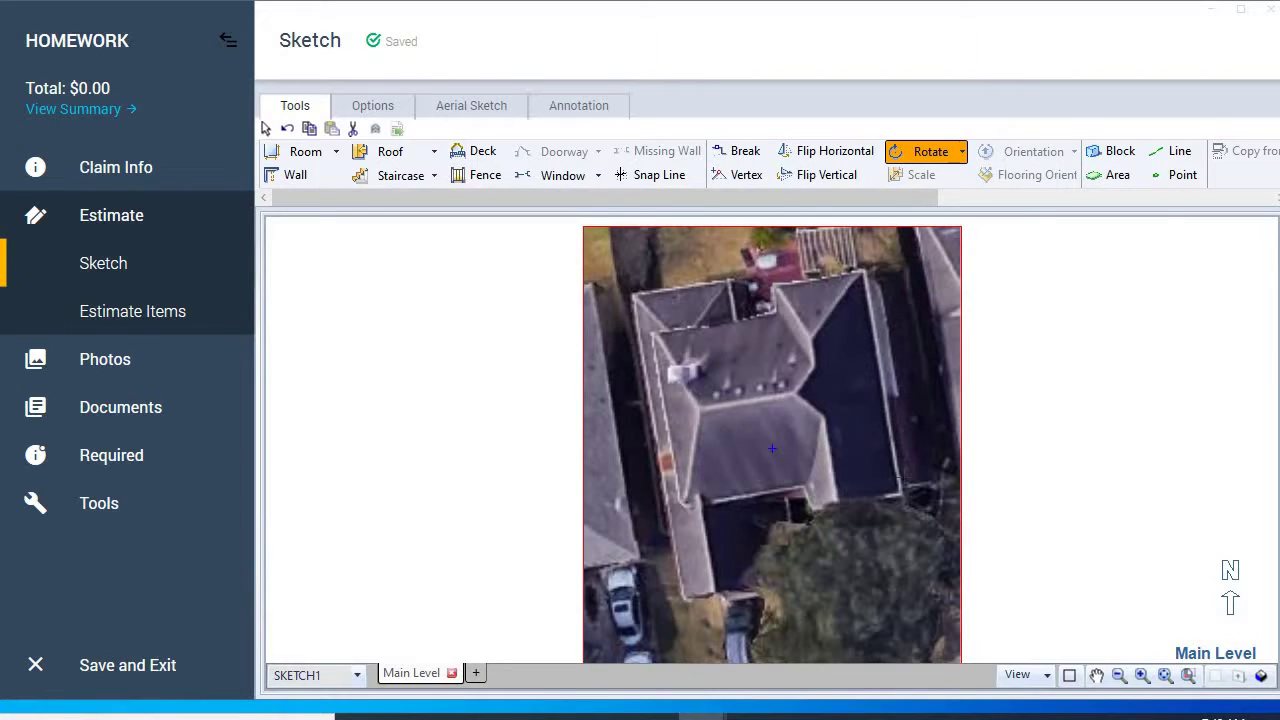
left_click_drag(903, 491, 897, 437)
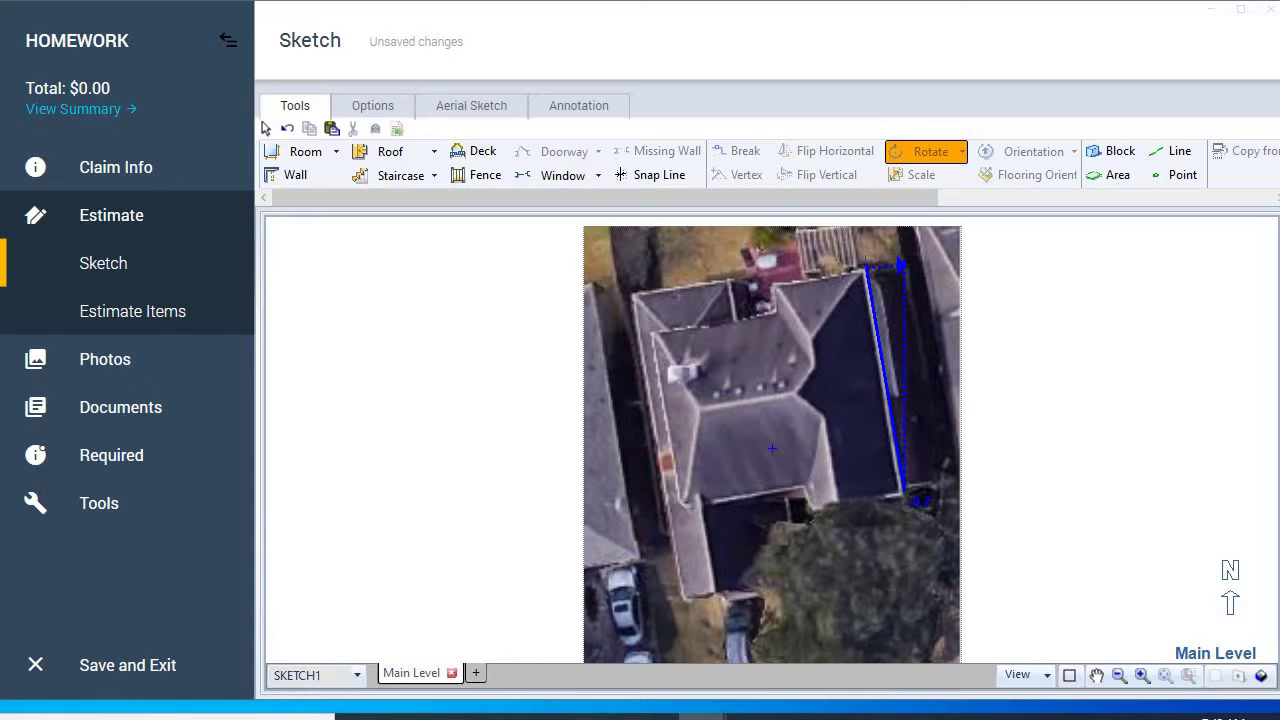
left_click(866, 266)
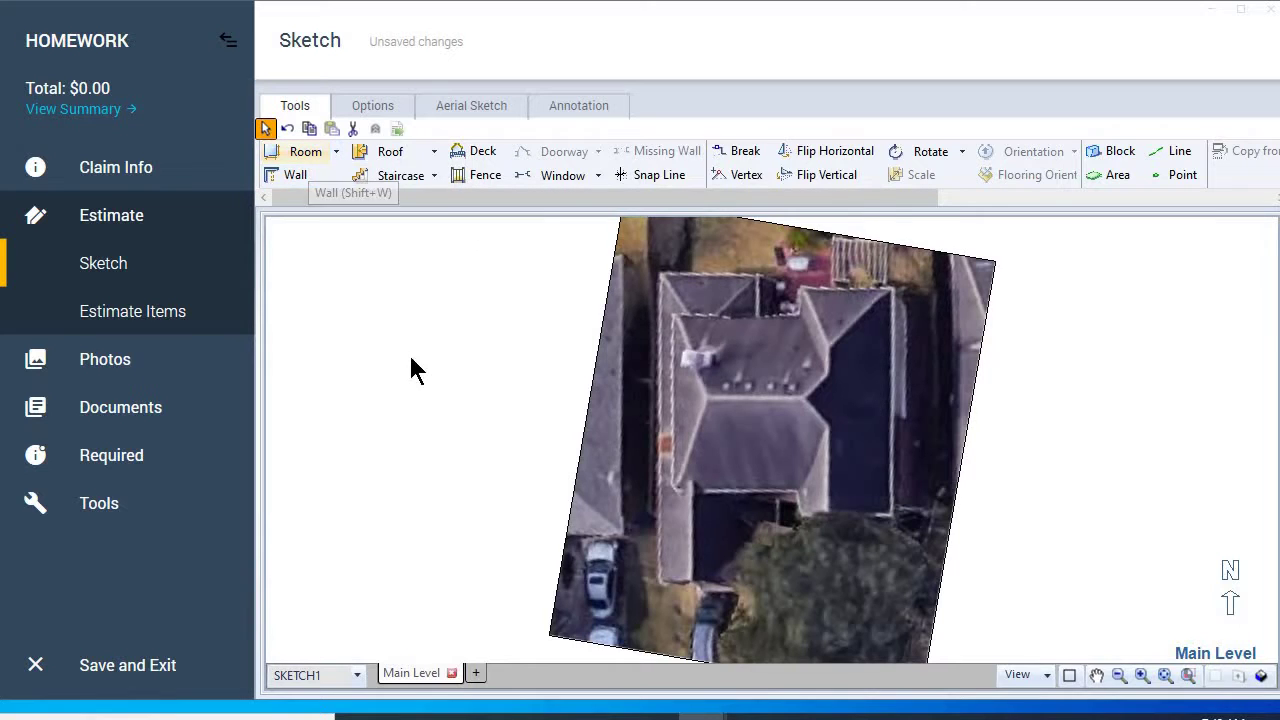
Step: Place a room on the roof's northwest corner and widen it eastward to the end of that section's north eave
left_click(322, 152)
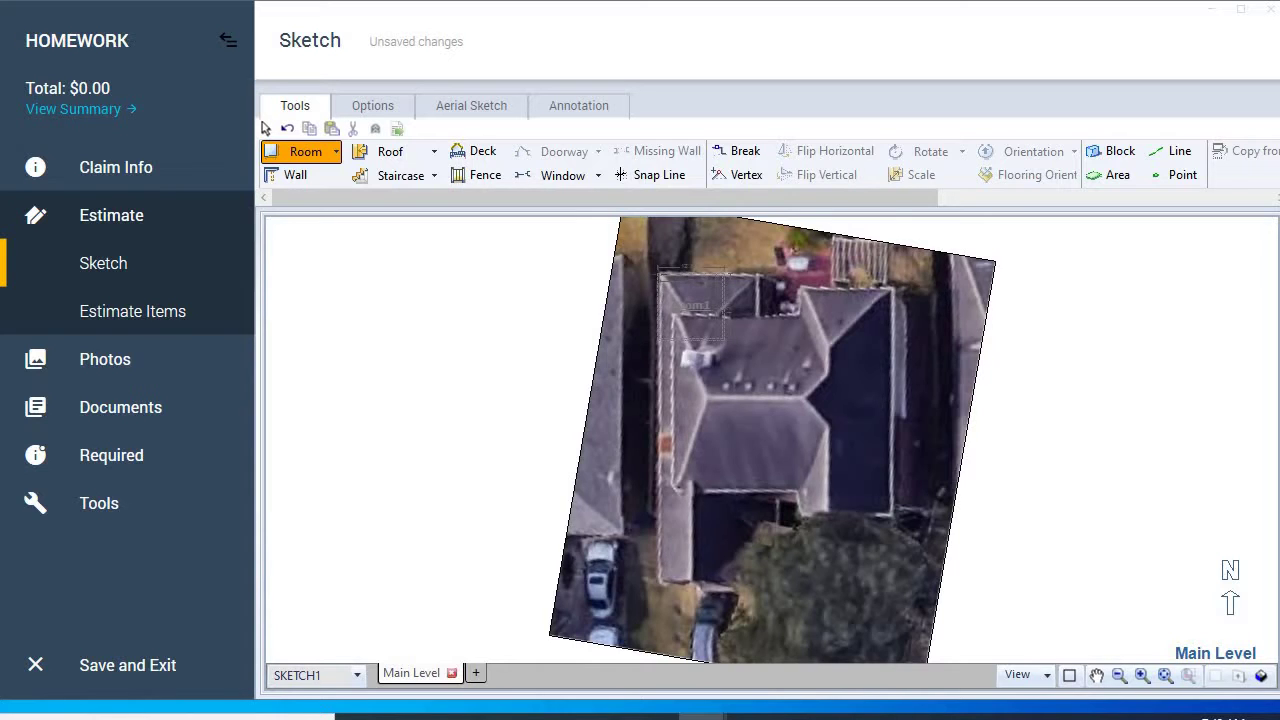
left_click(692, 305)
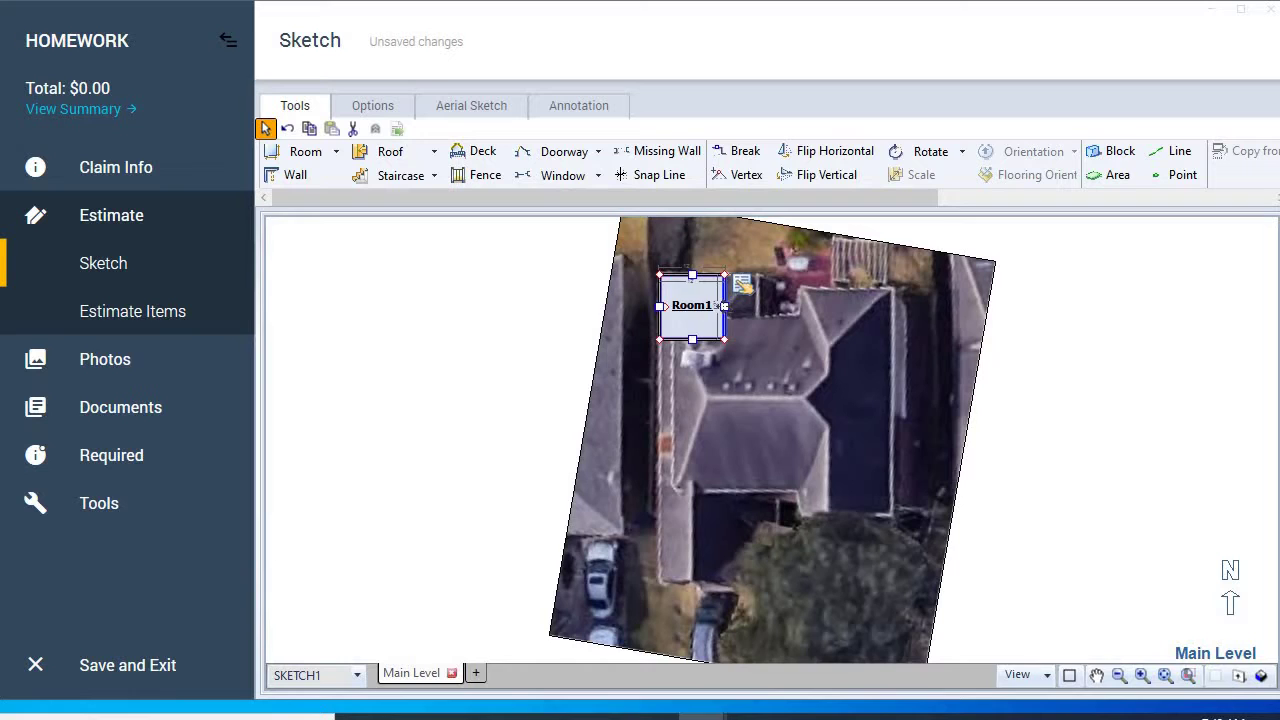
left_click_drag(724, 305, 757, 305)
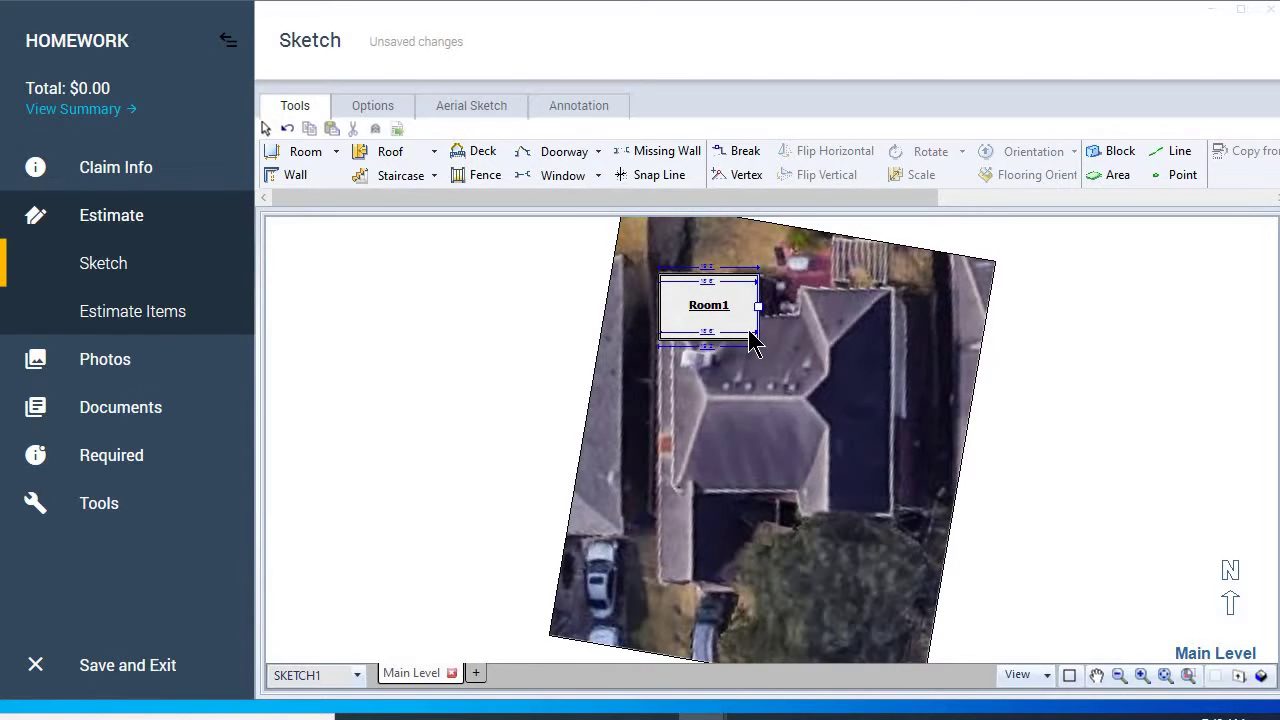
Step: Break the room's east wall at the notch line and extend the lower segment east past the inner corner of the north notch
left_click(737, 152)
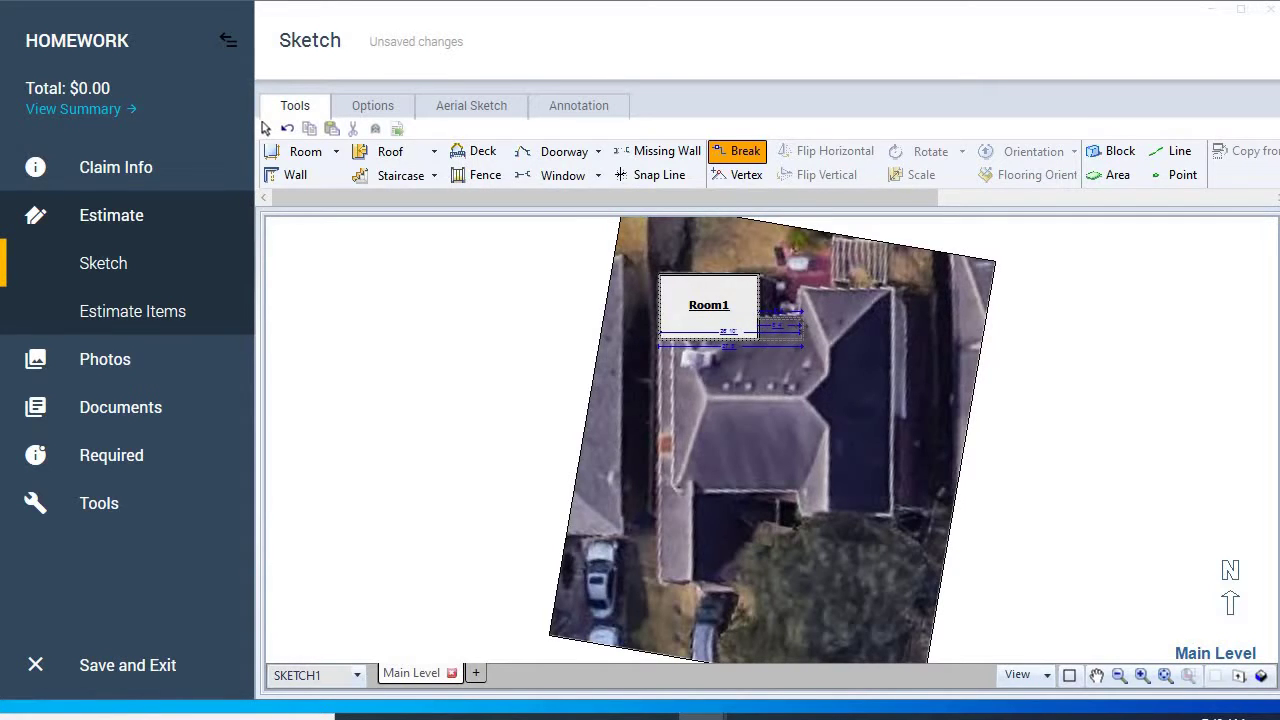
left_click(802, 327)
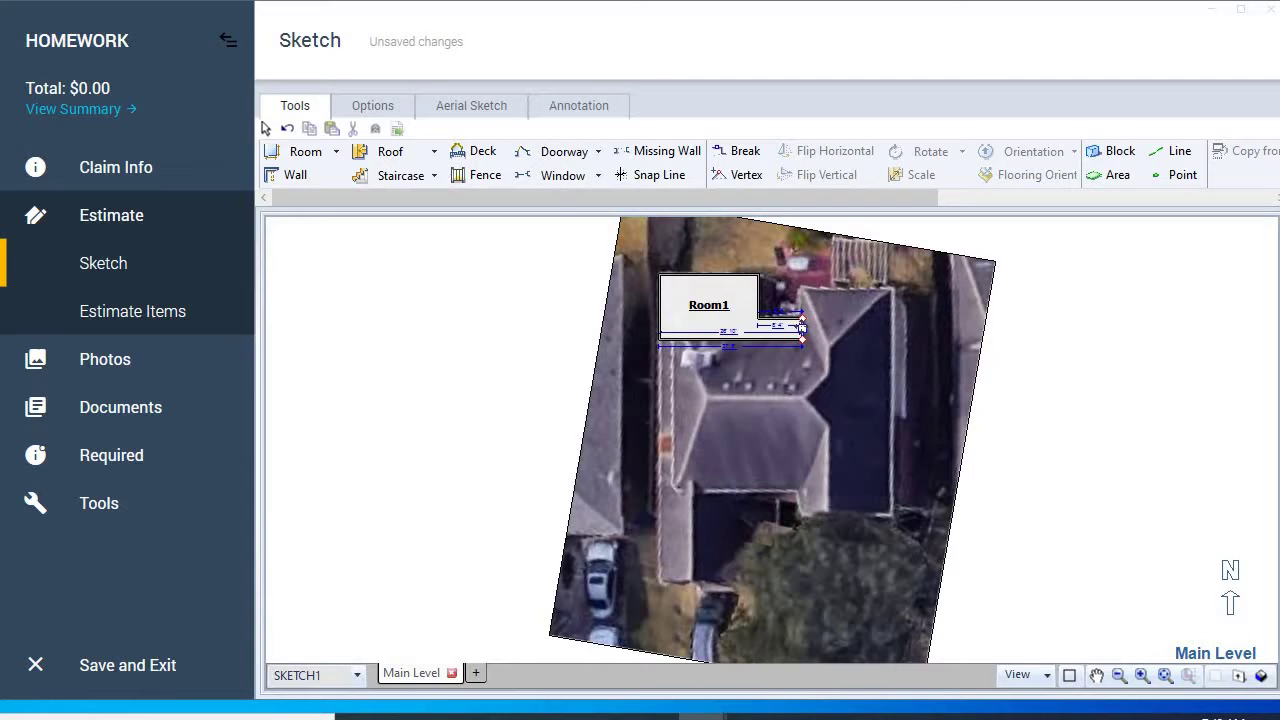
left_click_drag(802, 327, 815, 335)
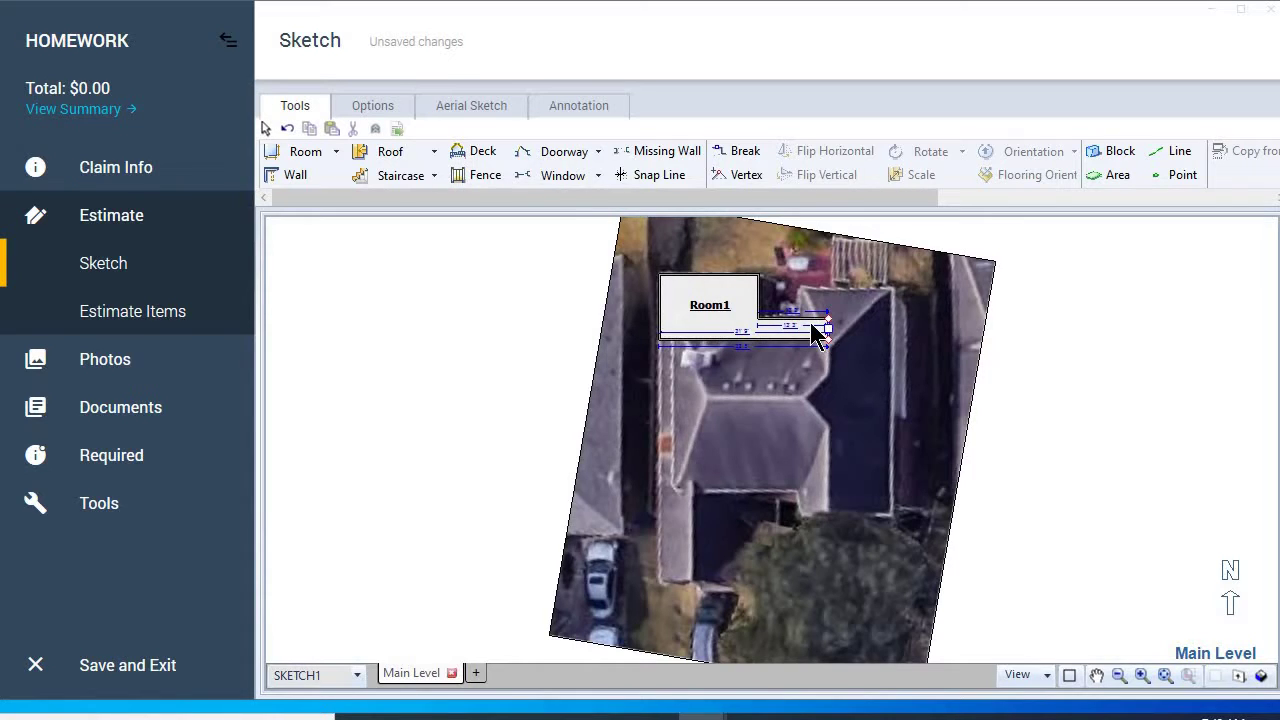
Step: Break the extension's upper wall at the notch's east side and stretch that part to the roof's northeast corner
key("b")
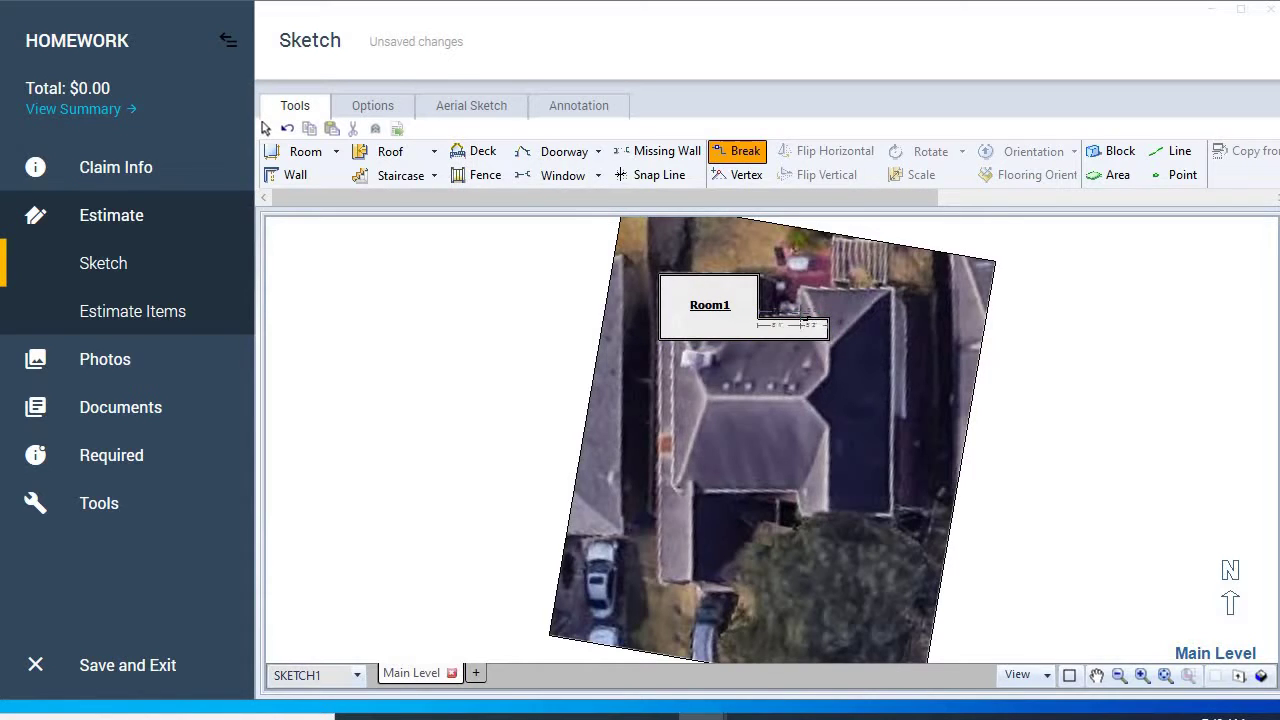
key("Escape")
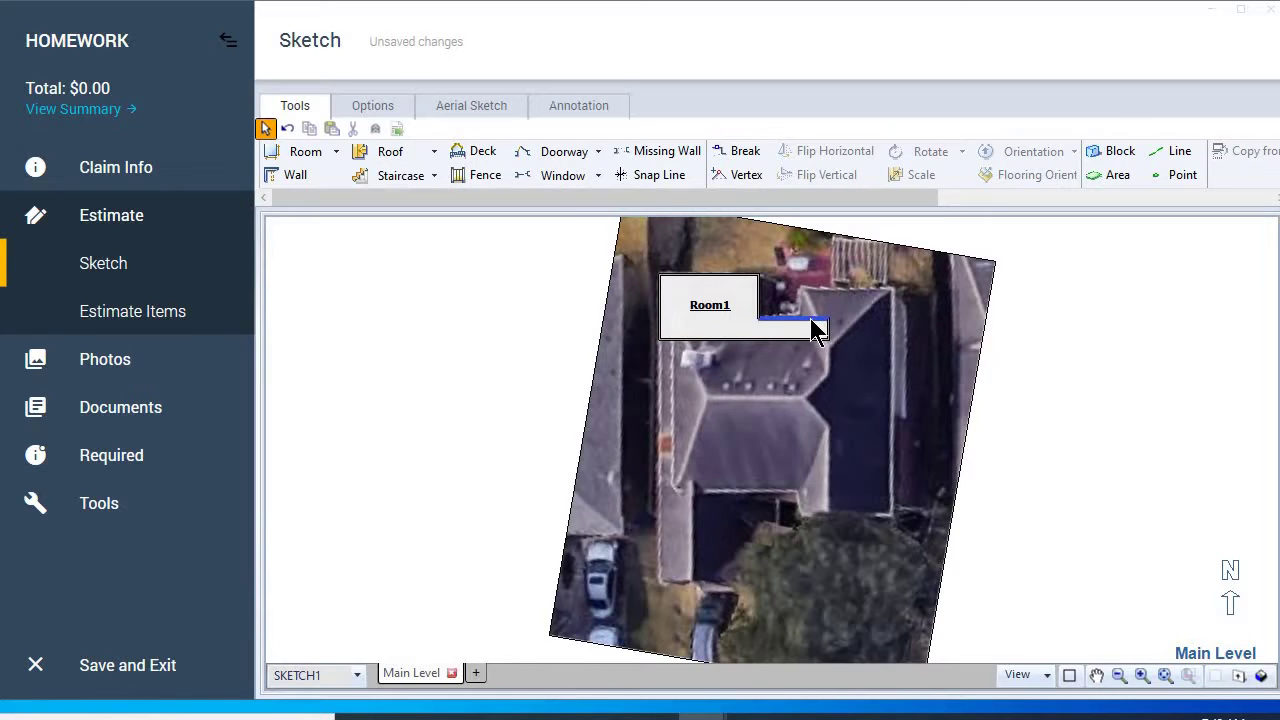
key("b")
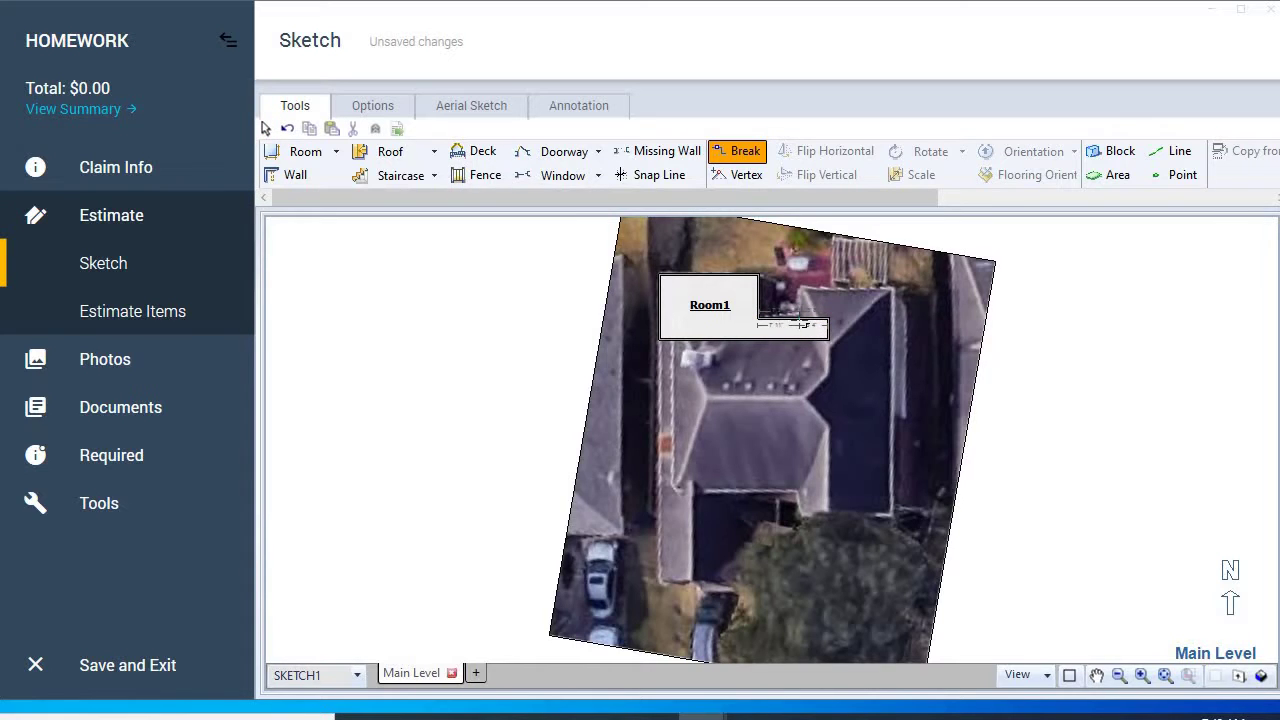
left_click(803, 324)
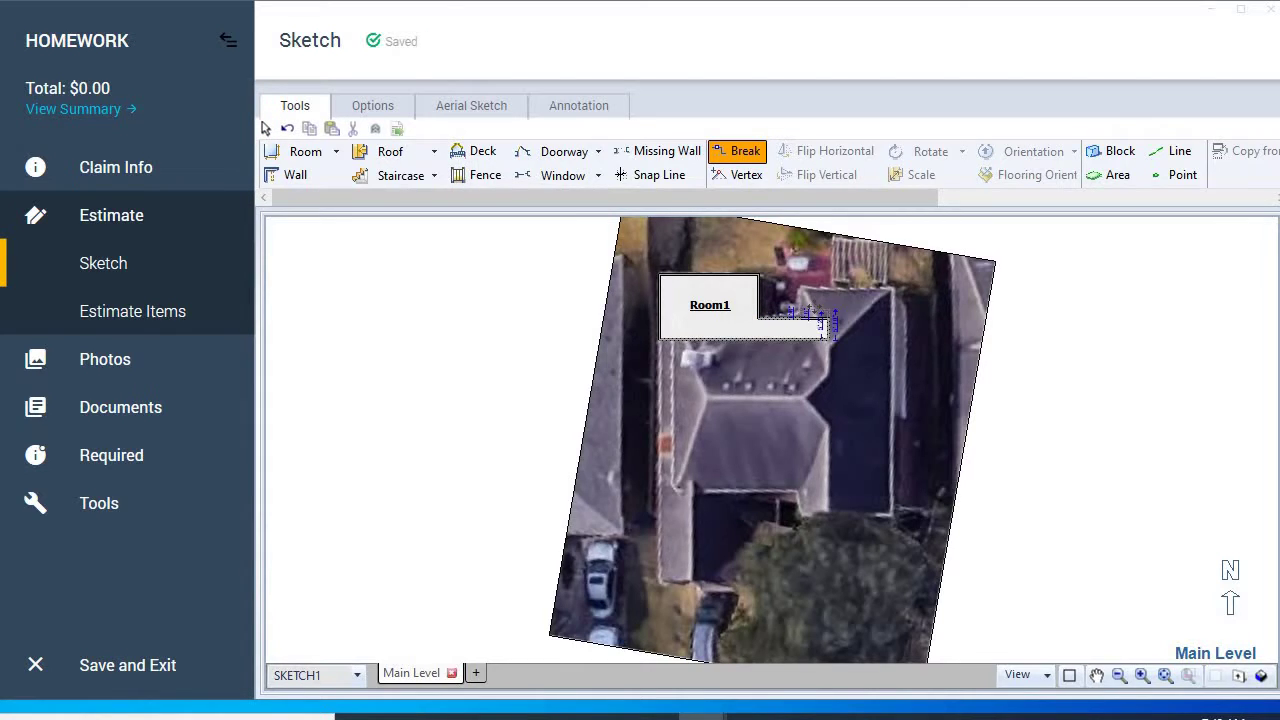
left_click_drag(813, 310, 893, 322)
key("Escape")
Step: Stretch the room's full south wall down to the eave below the main ridge
left_click(797, 342)
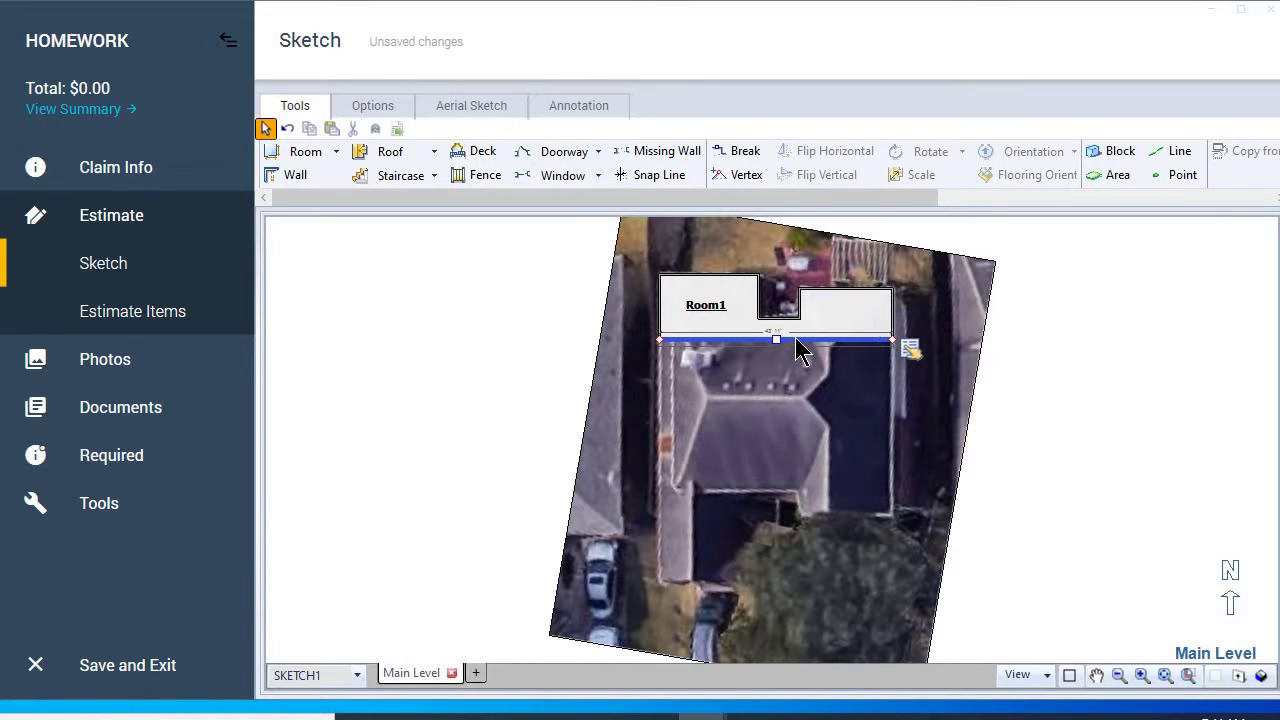
left_click_drag(903, 342, 900, 490)
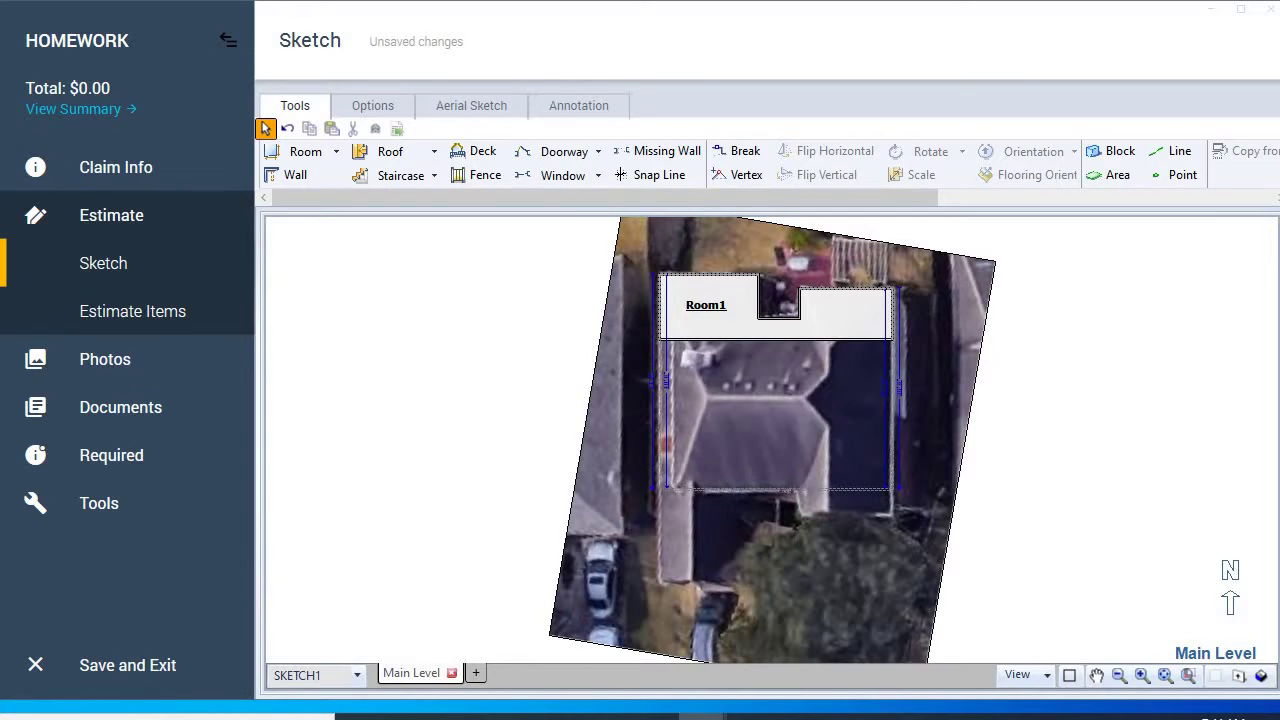
left_click_drag(770, 489, 768, 489)
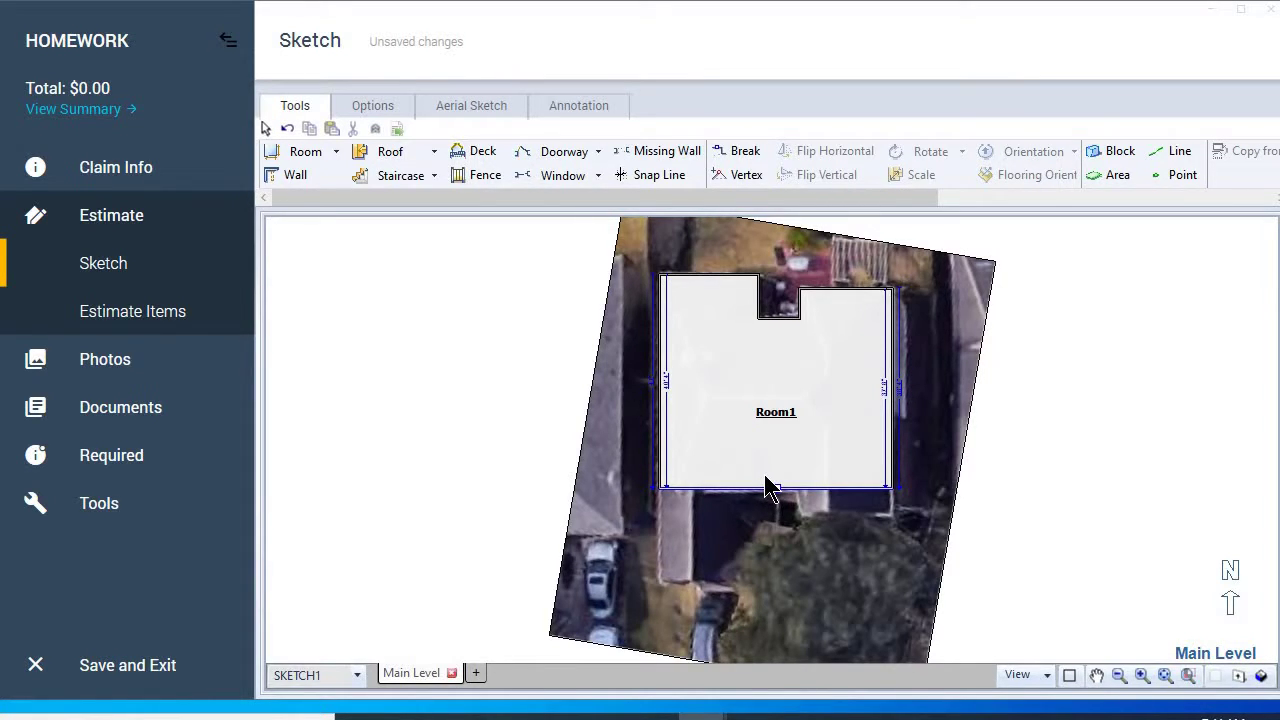
Step: Break the south wall at the east wing's inner corner and extend the eastern segment down to that wing's south eave
key("b")
left_click(797, 488)
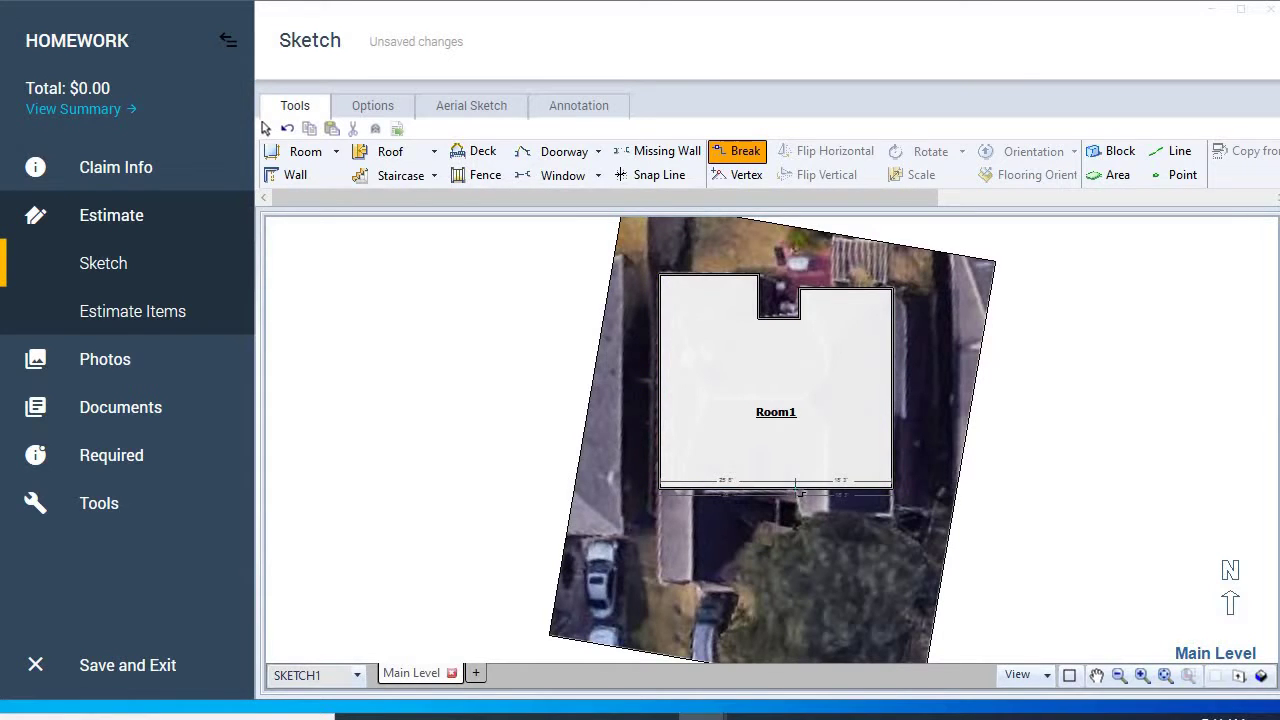
left_click_drag(843, 488, 840, 522)
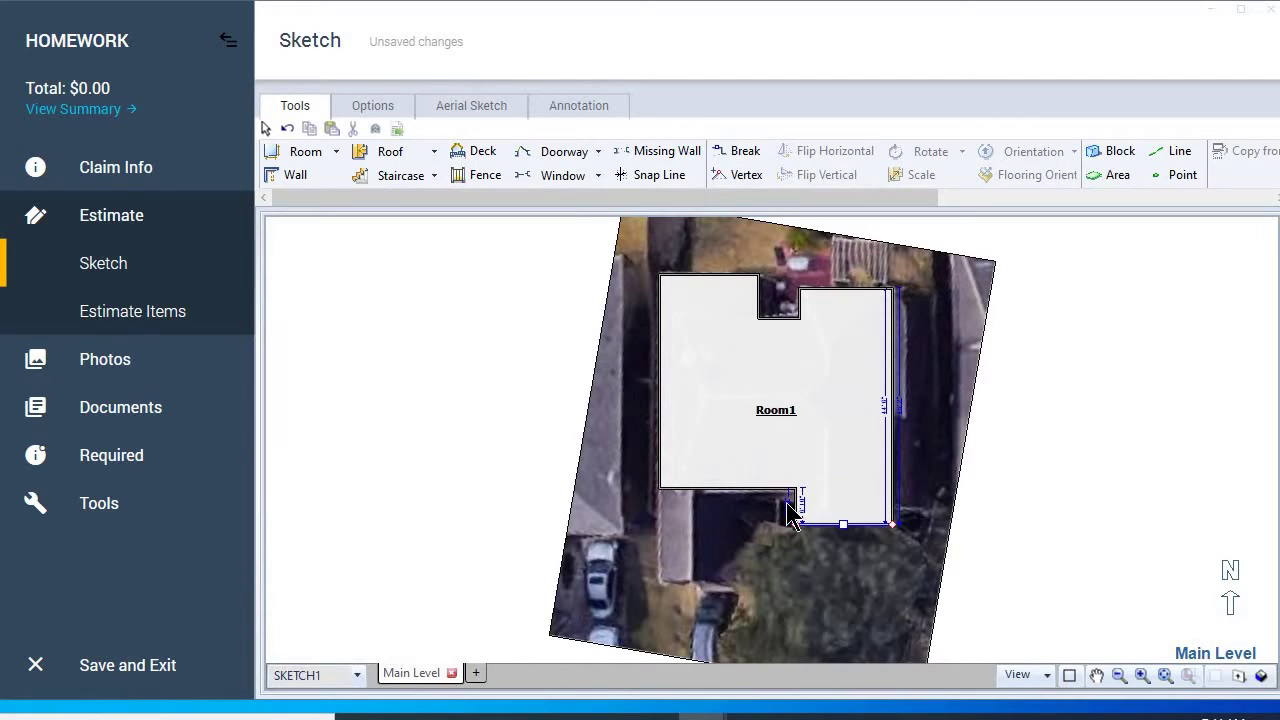
Step: Shift the western part of the south wall slightly south, break it mid-span, and extend its west segment to the southwest wing's end
left_click(759, 489)
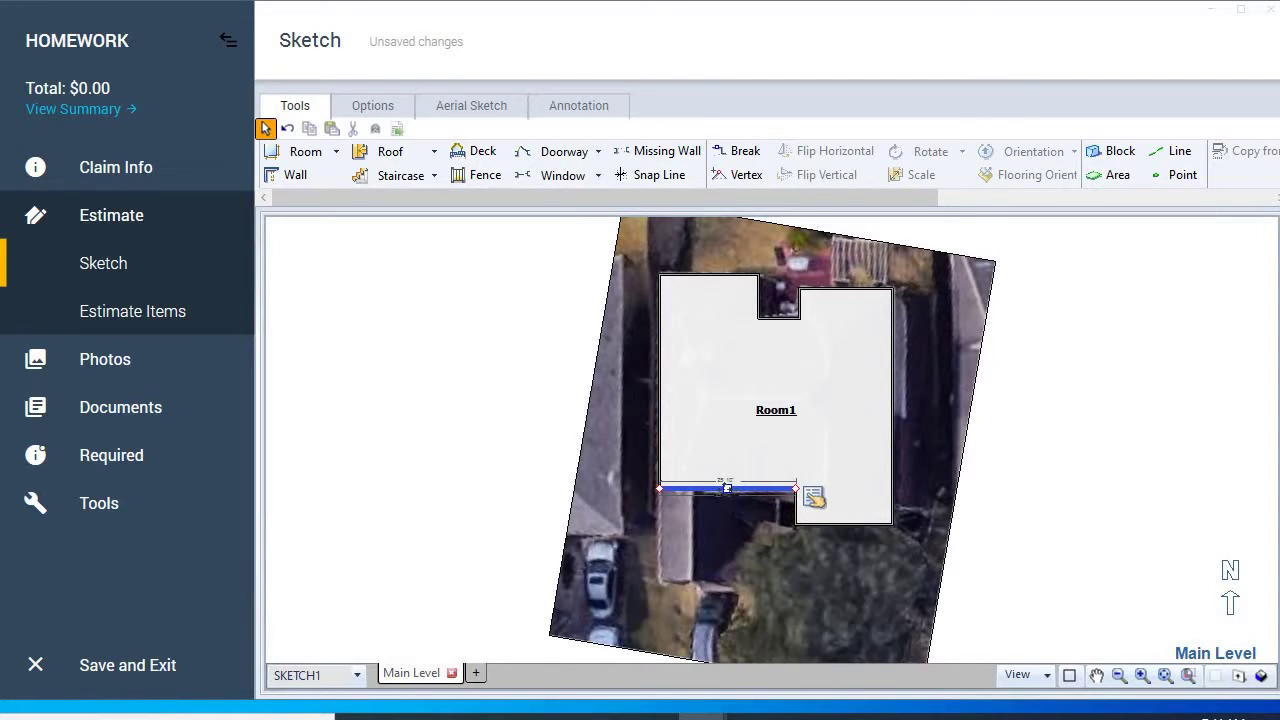
left_click_drag(727, 488, 725, 494)
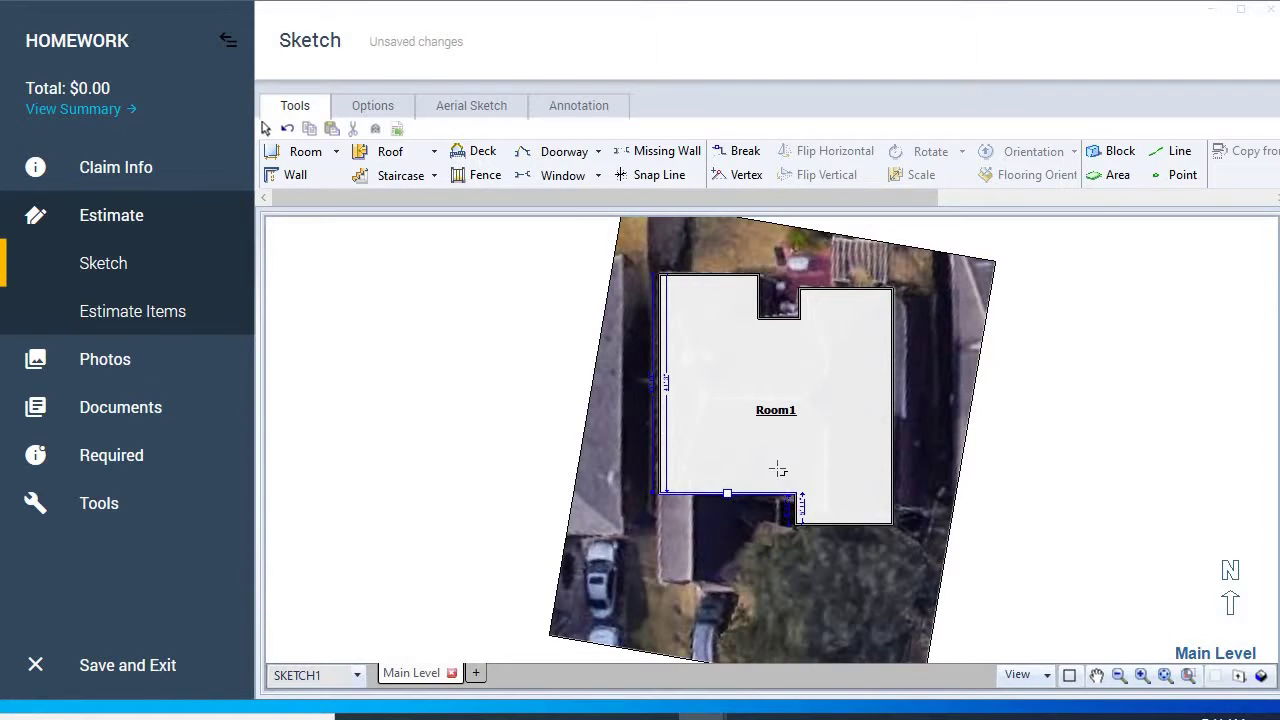
key("b")
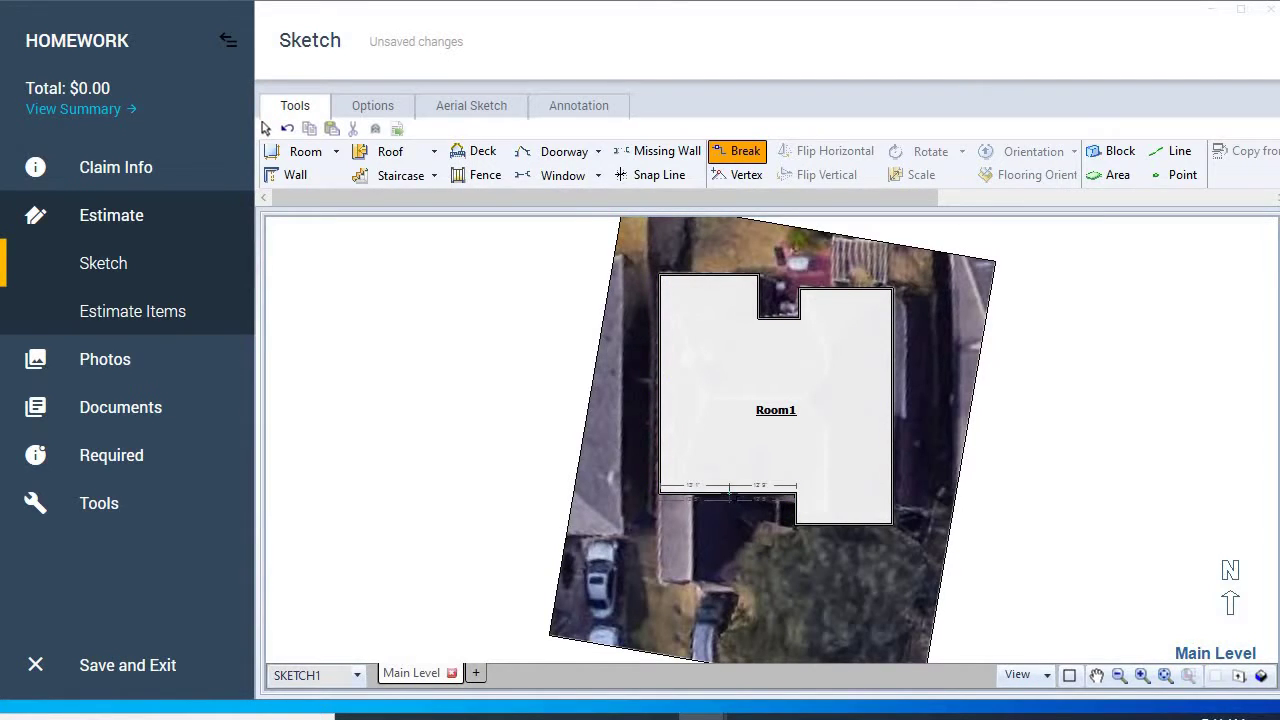
left_click(729, 493)
left_click_drag(694, 493, 677, 590)
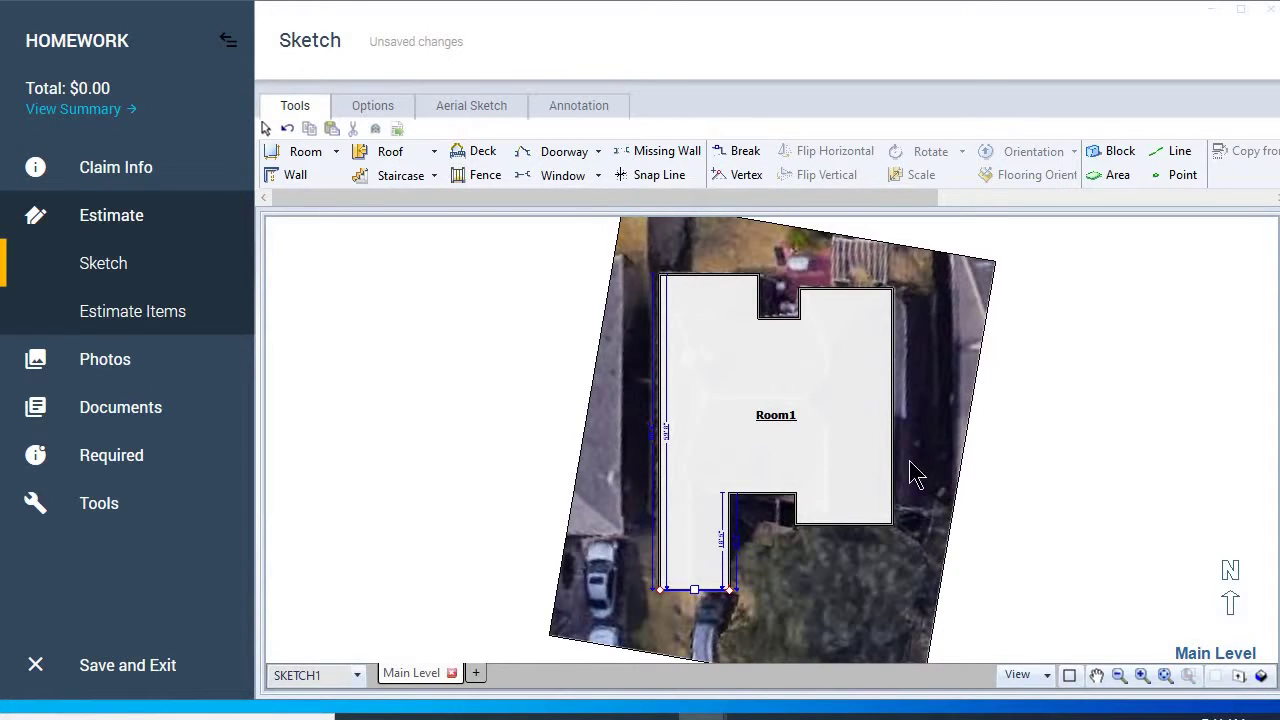
Step: Rename the traced room as Footprint in its properties
left_click(789, 429)
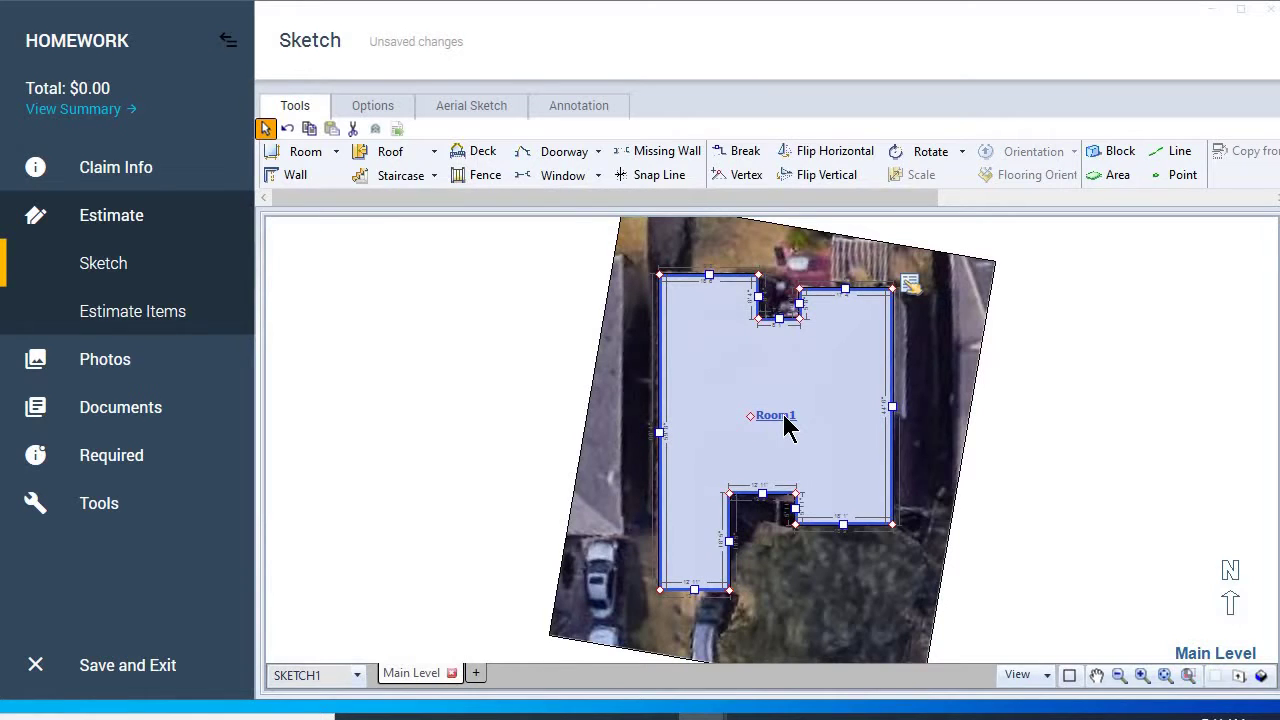
double_click(785, 428)
type("Footprint")
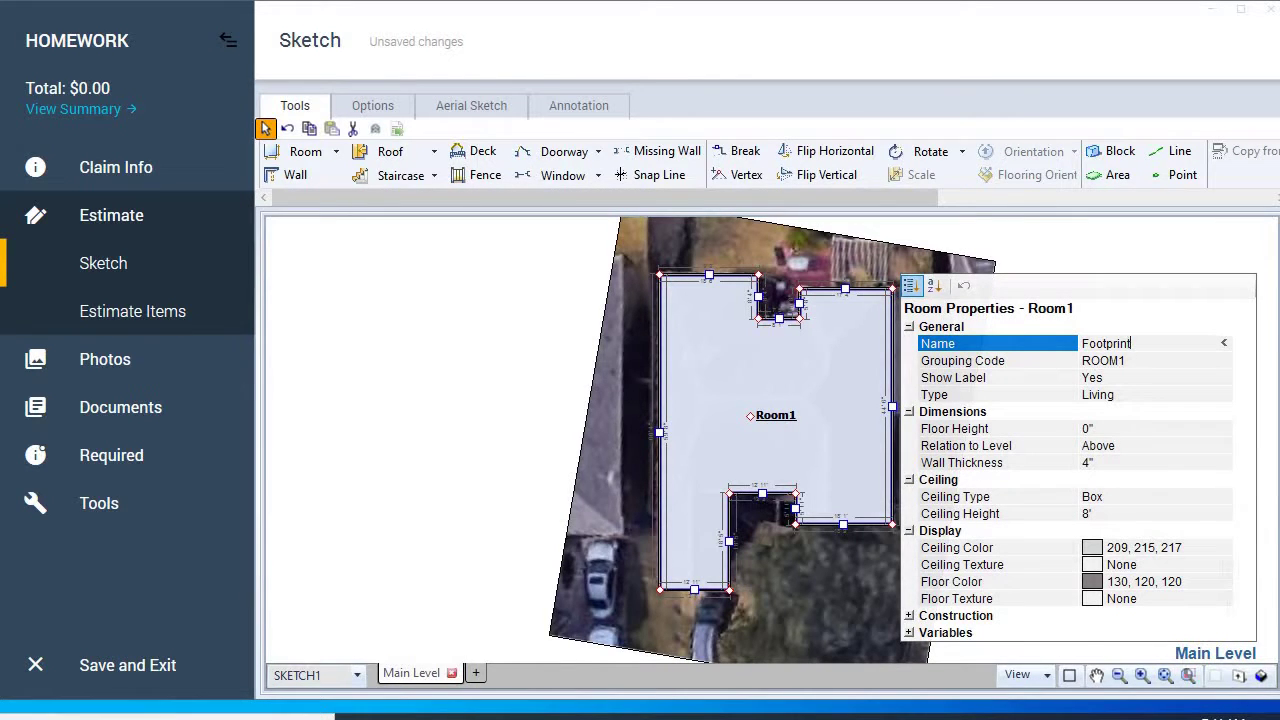
Step: Apply the room name and move the Footprint room west, off the aerial image
key("Return")
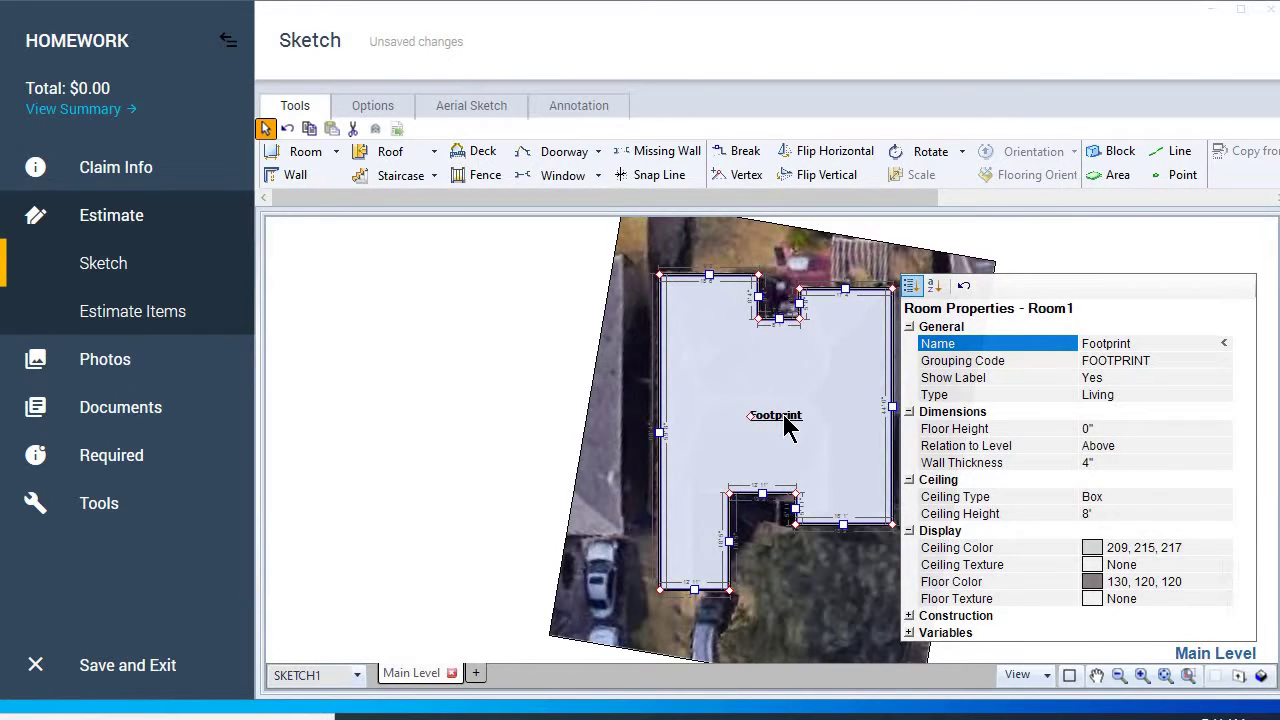
left_click(710, 425)
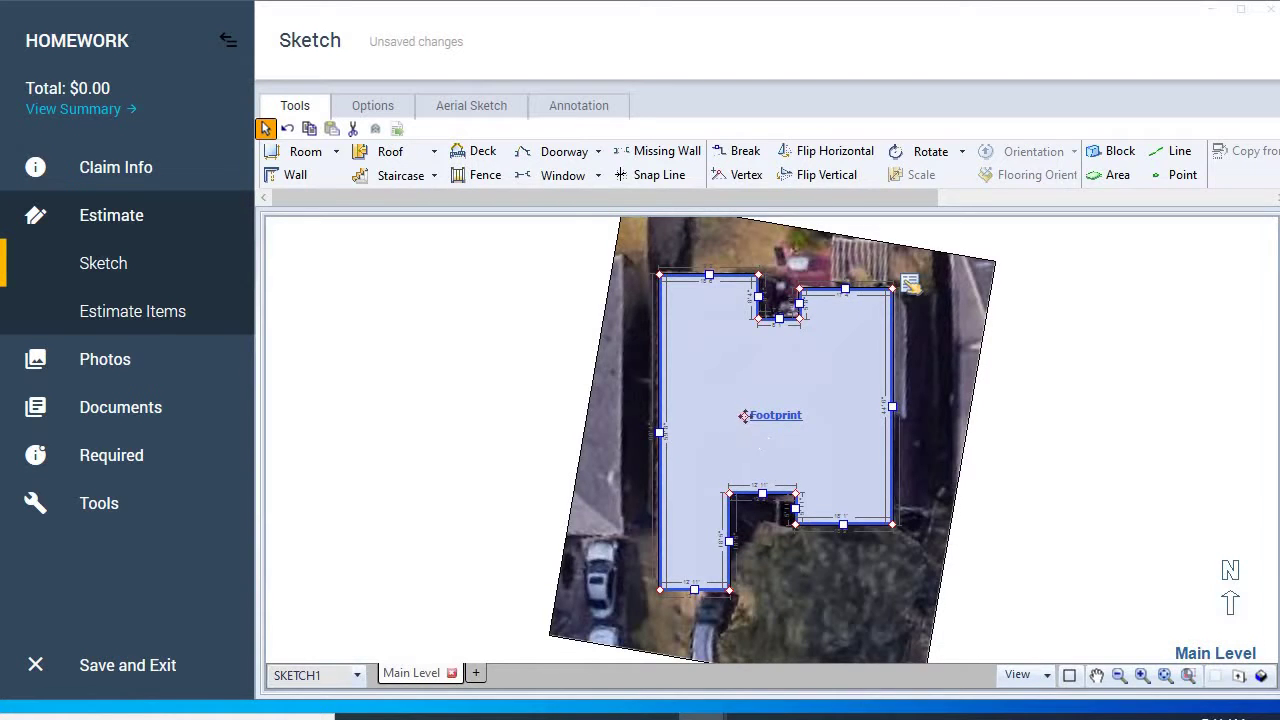
left_click_drag(743, 415, 423, 429)
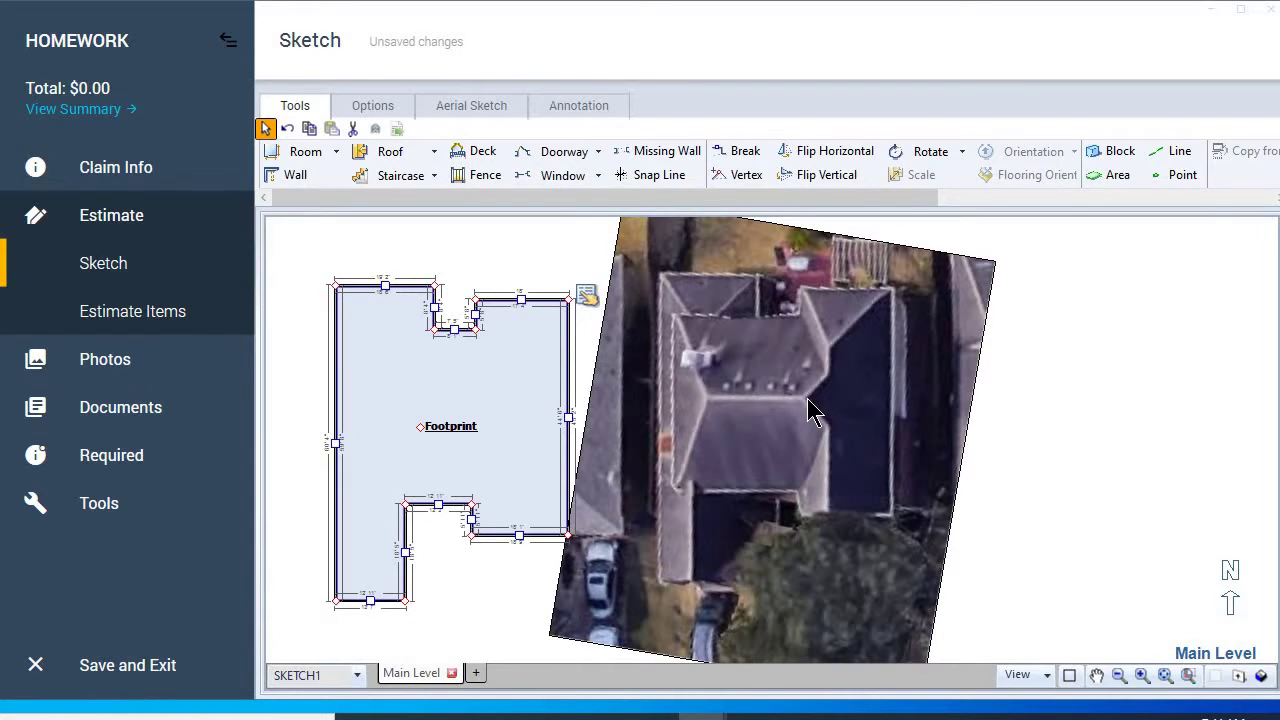
left_click(557, 454)
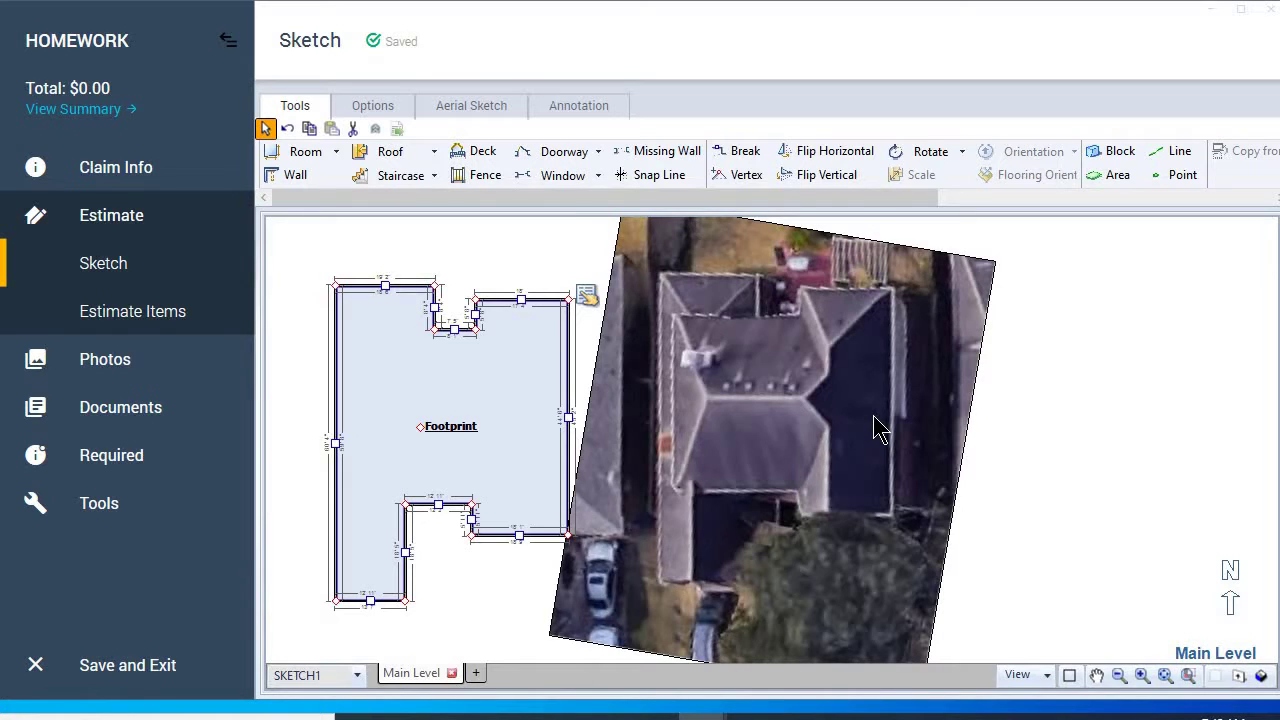
Step: Delete the aerial image underlay and move the Footprint room east toward the middle of the drawing area
left_click(815, 403)
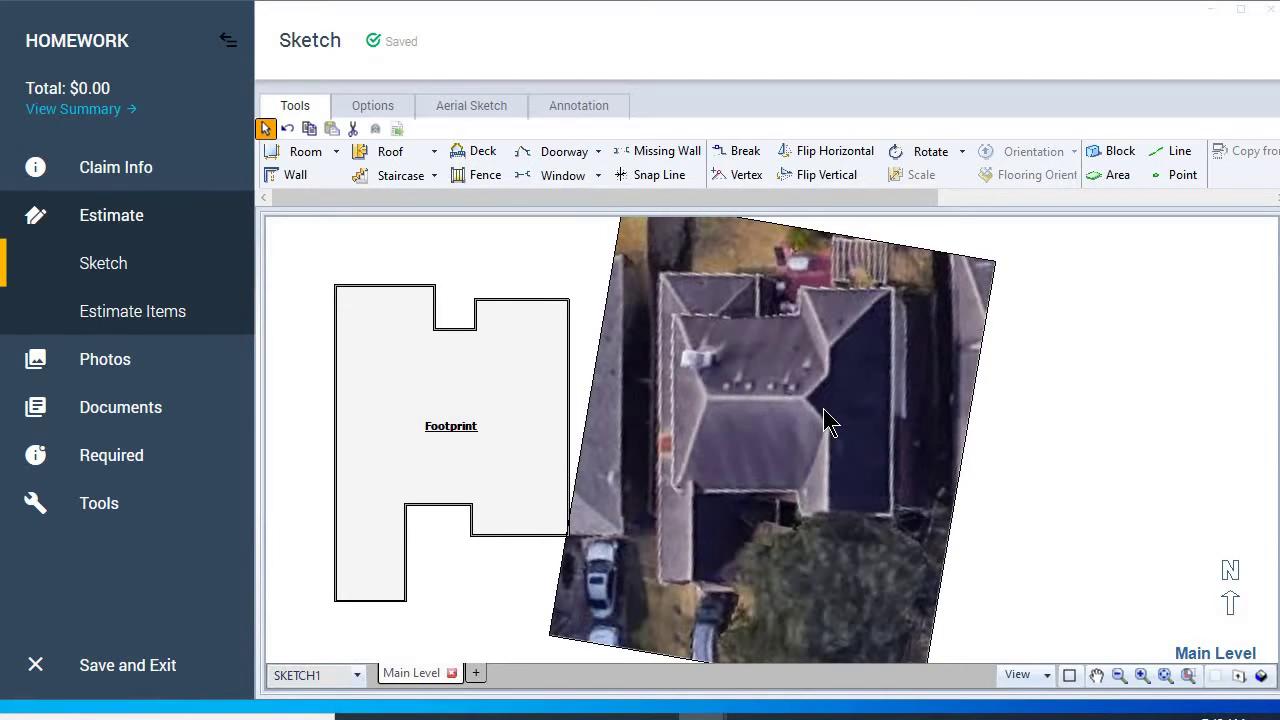
key("Delete")
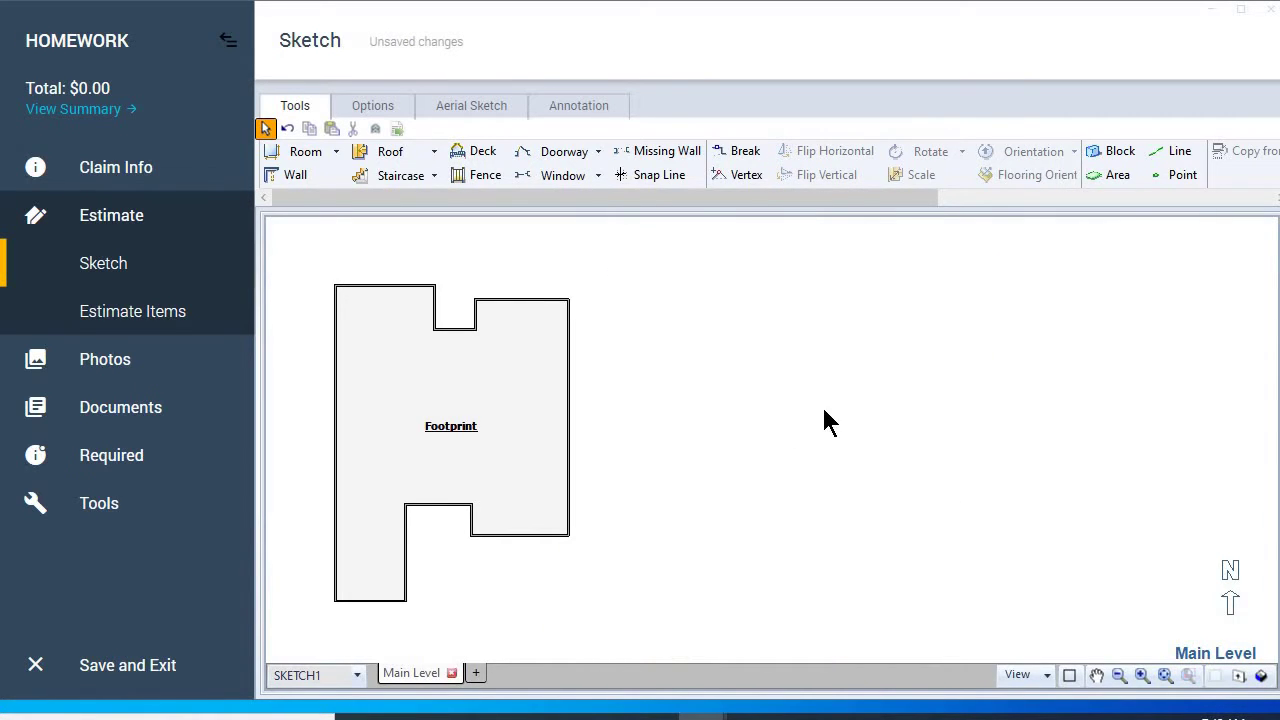
left_click(460, 437)
left_click_drag(420, 426, 645, 412)
left_click(1027, 447)
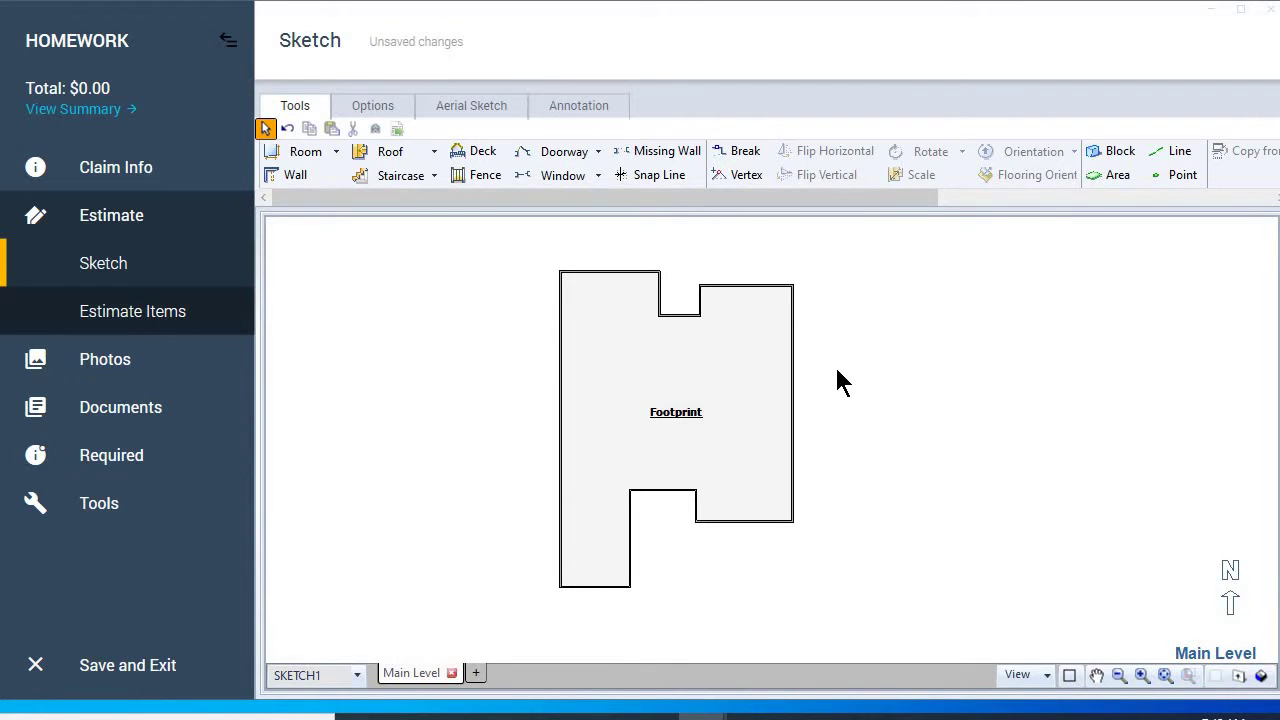
Step: Check the Main Level grouping in the estimate items for the Footprint room and return to the sketch
left_click(140, 310)
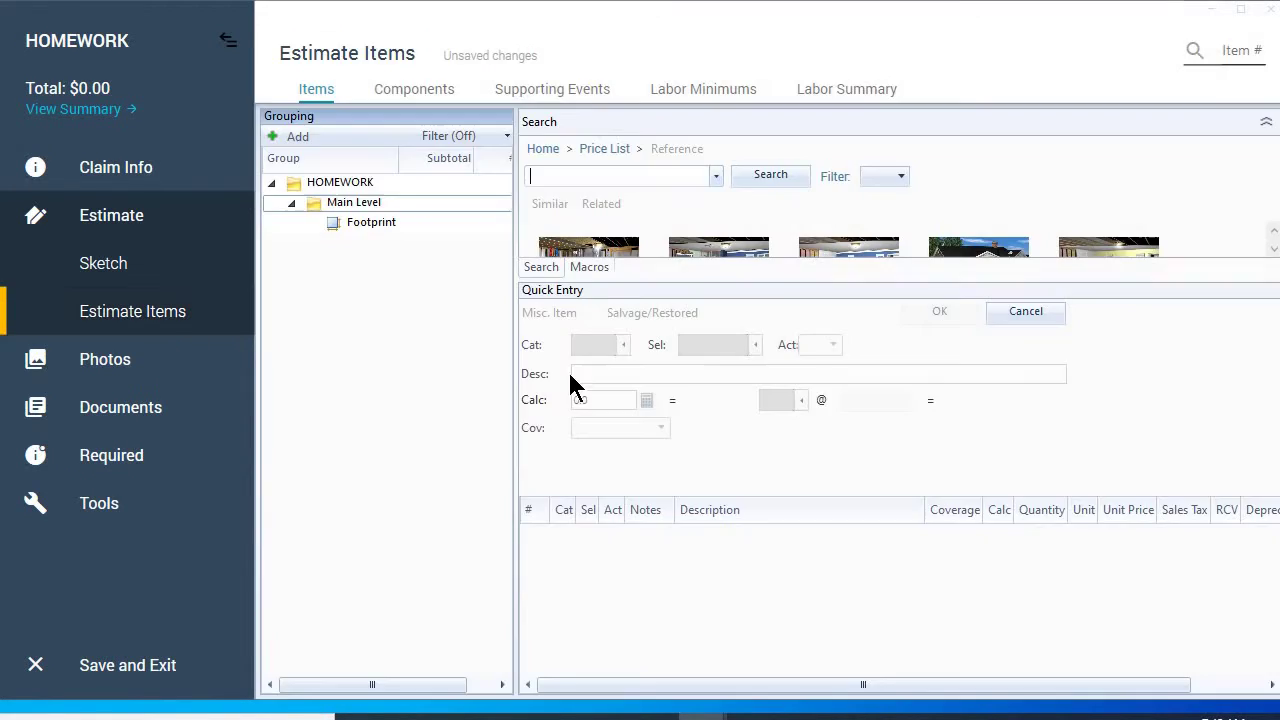
left_click(120, 276)
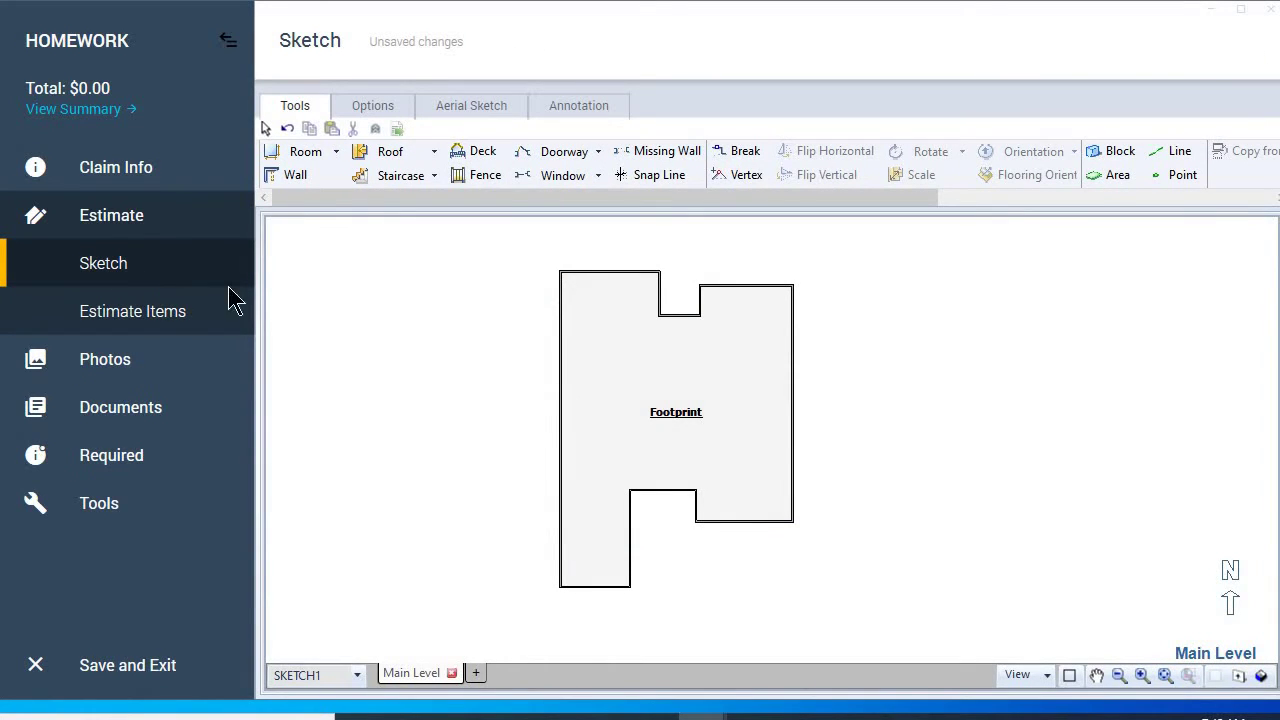
Step: Open line-item entry for the Footprint room within the sketch and enter "flooring" as the price list search term
left_click(705, 405)
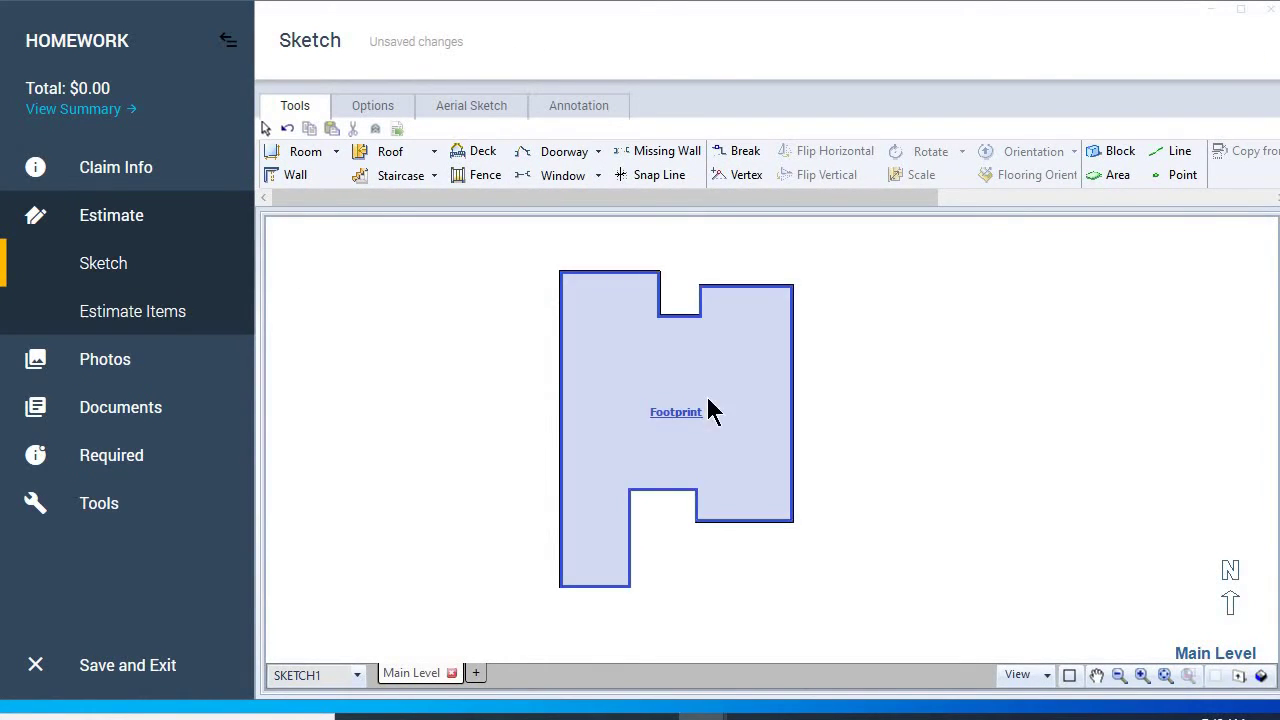
double_click(617, 403)
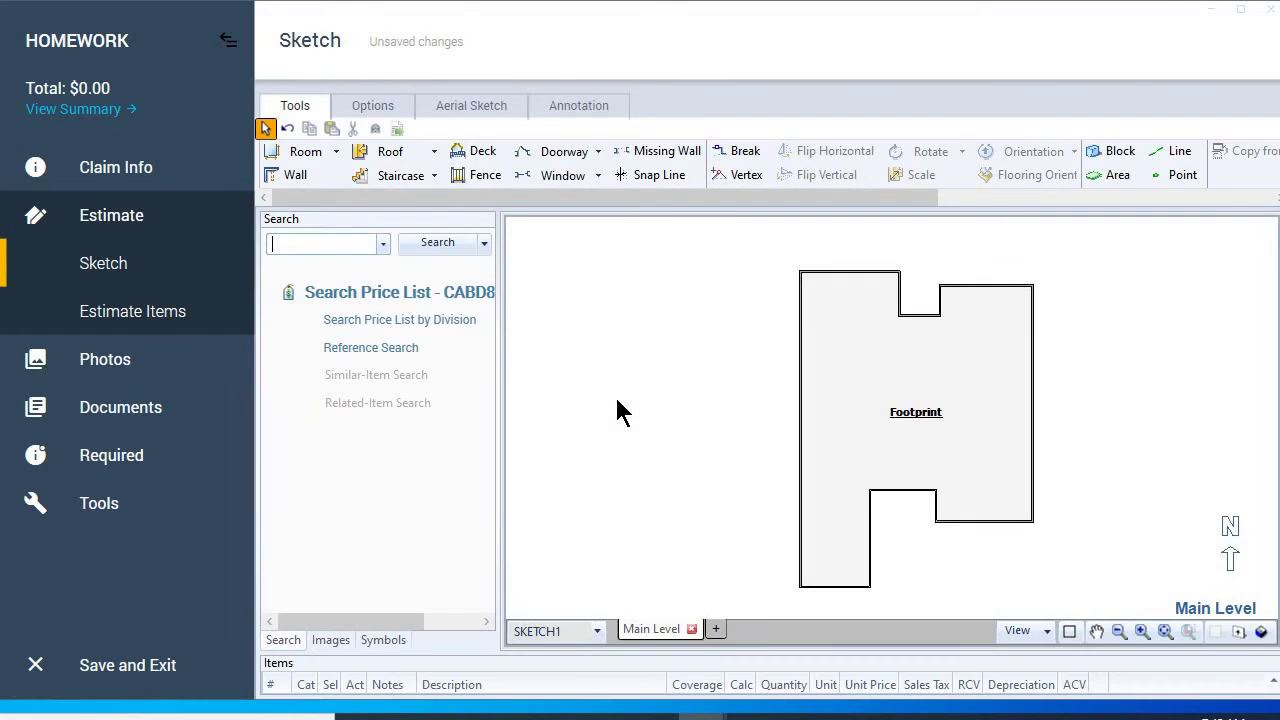
left_click(305, 242)
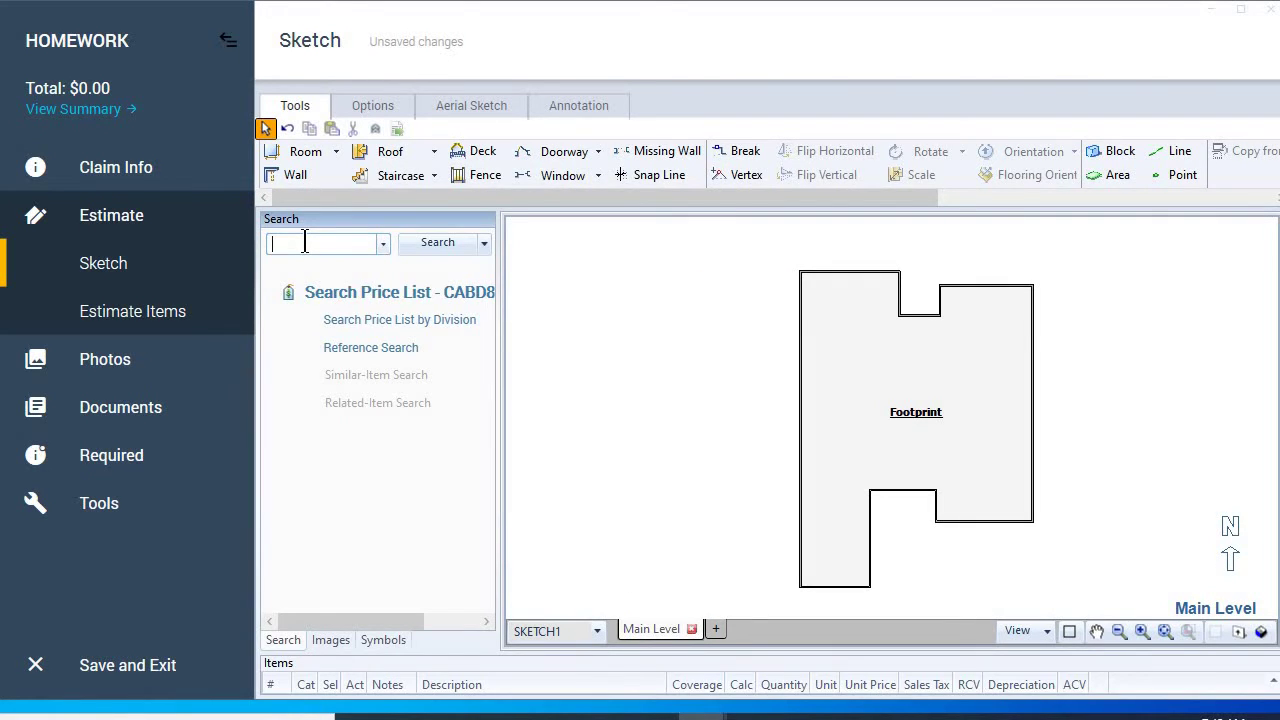
type("flooring")
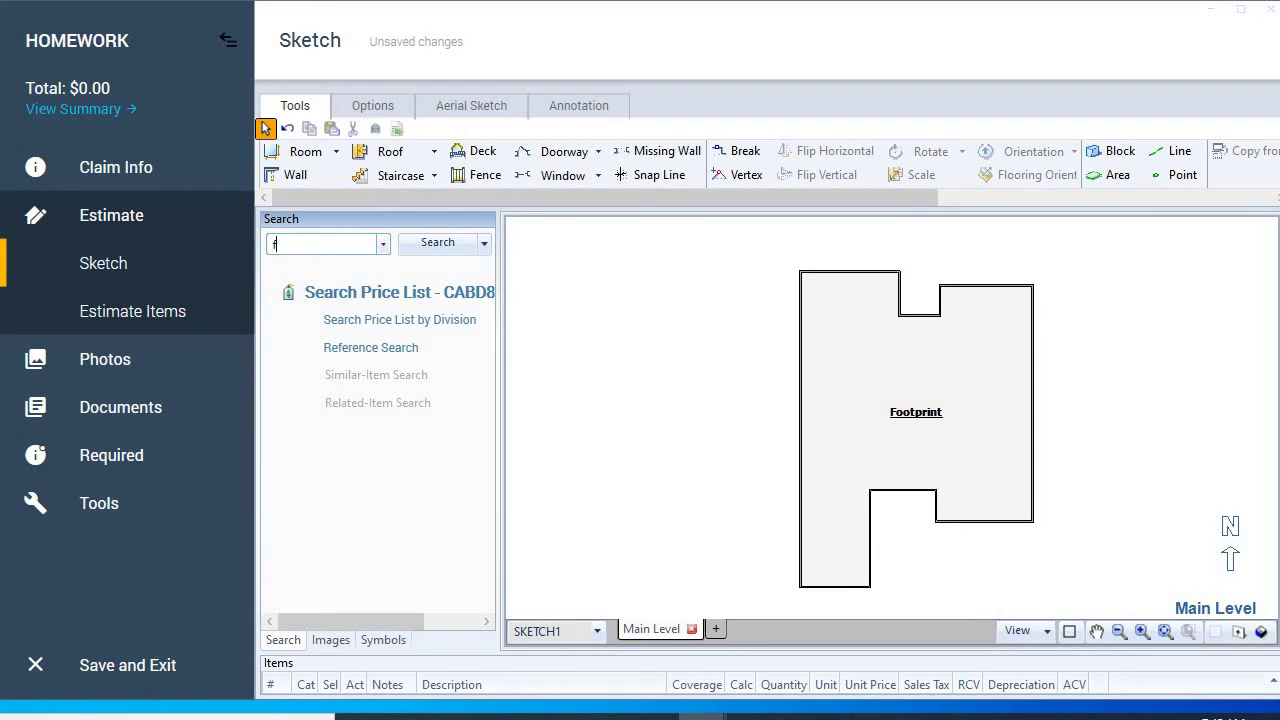